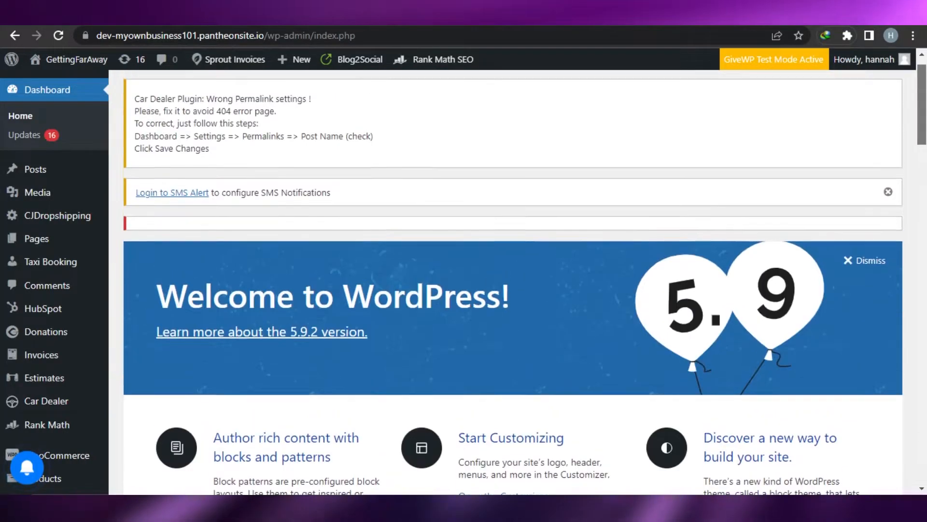
Step: Look through the WordPress dashboard, from the notices and welcome banner down to the site health and activity widgets
scroll(525, 295, "down", 3)
scroll(513, 289, "down", 8)
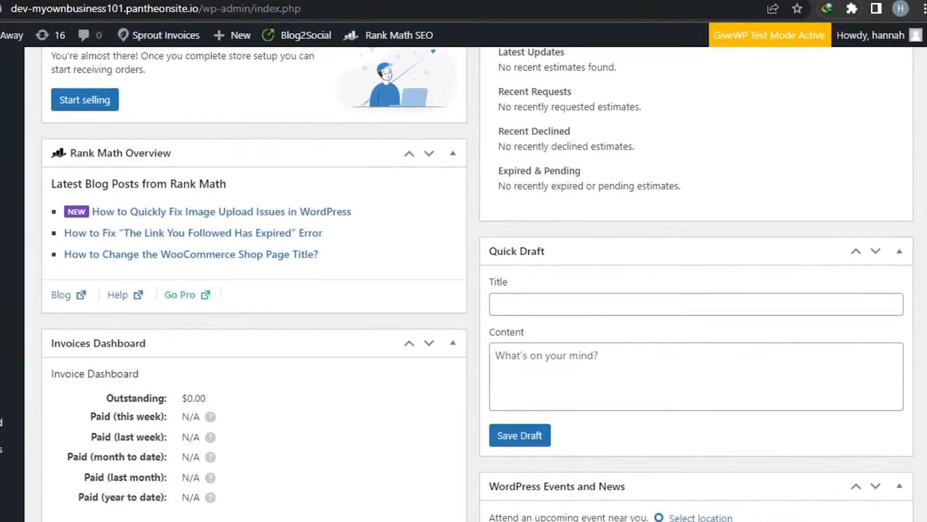
scroll(463, 284, "down", 10)
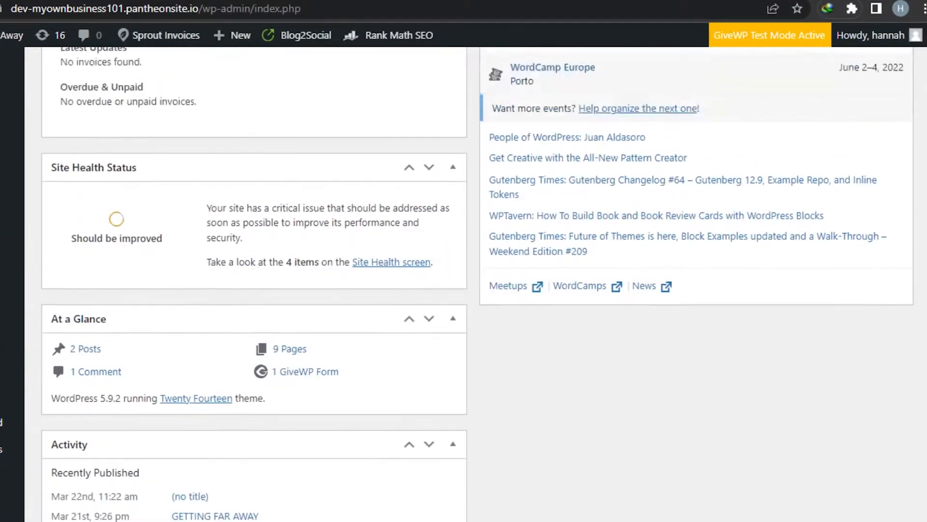
scroll(464, 284, "up", 14)
scroll(464, 284, "up", 9)
scroll(464, 284, "down", 4)
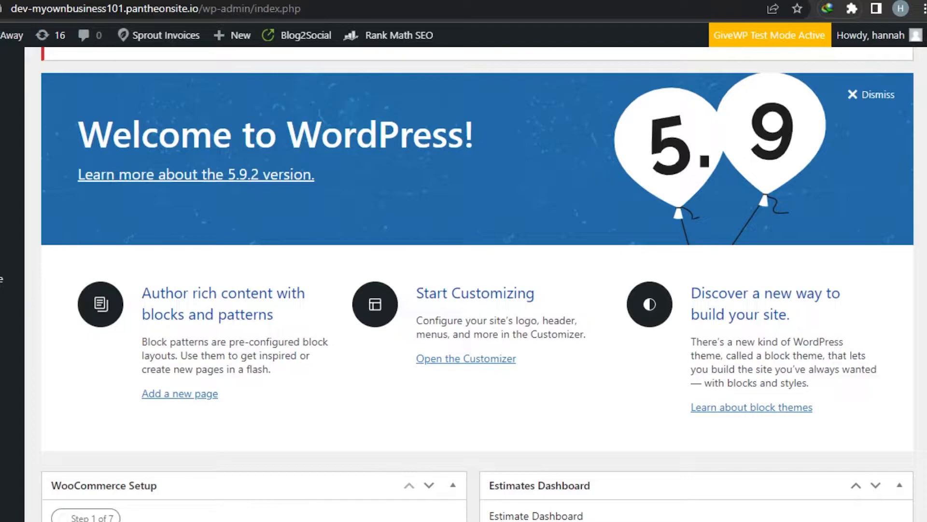
scroll(464, 284, "down", 10)
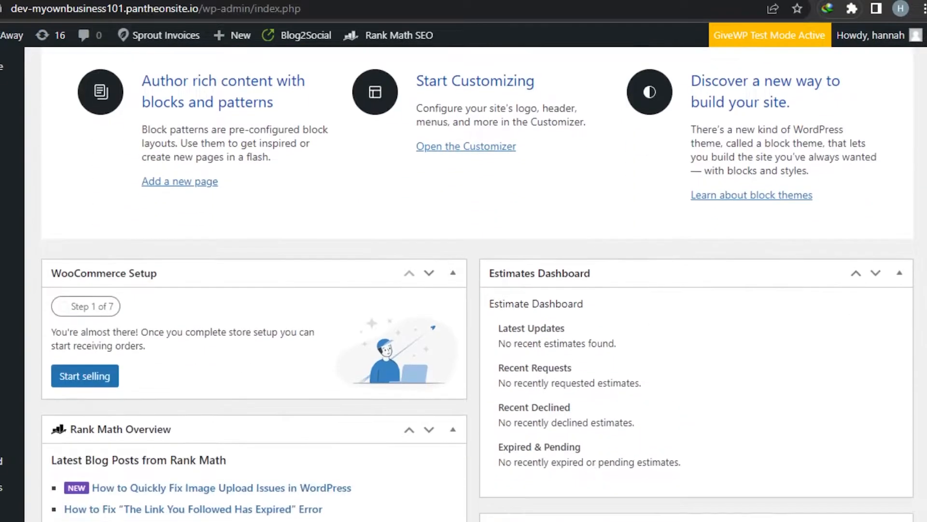
scroll(463, 284, "down", 2)
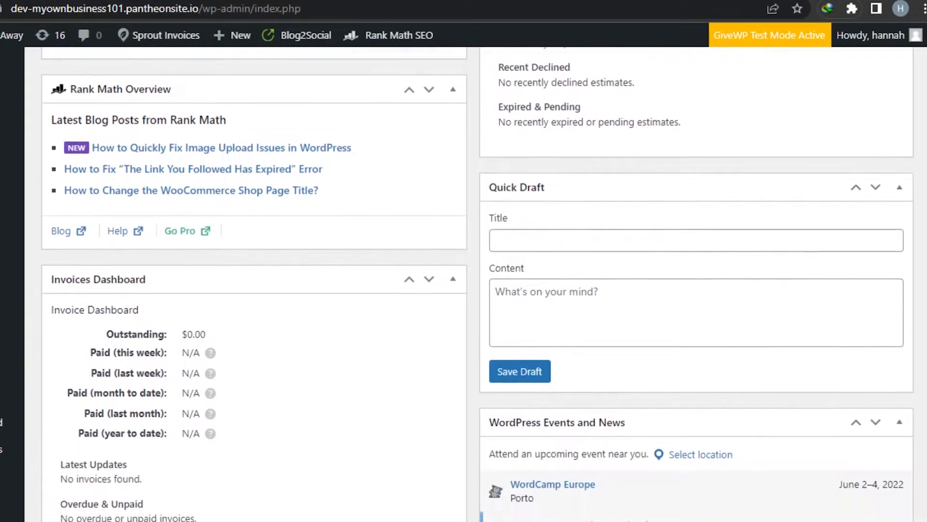
scroll(464, 284, "down", 6)
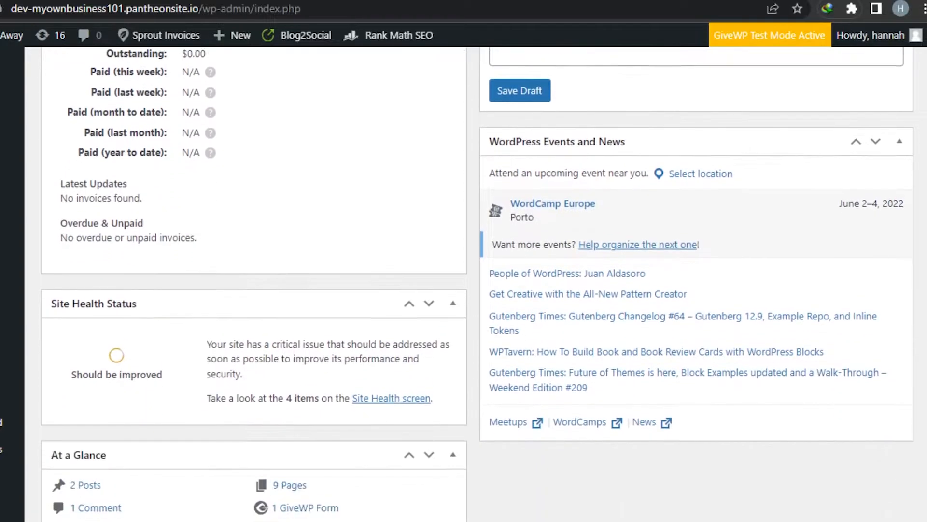
scroll(463, 284, "down", 5)
scroll(464, 284, "up", 13)
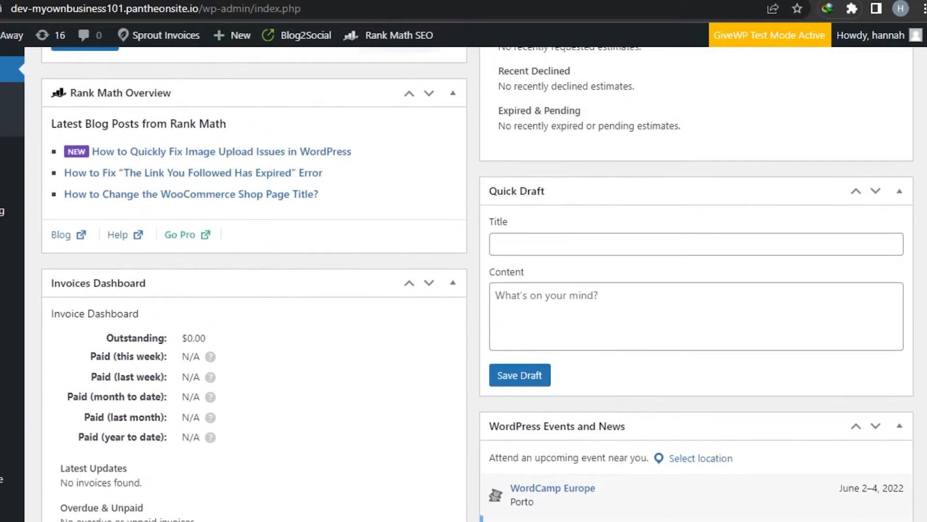
scroll(464, 284, "up", 10)
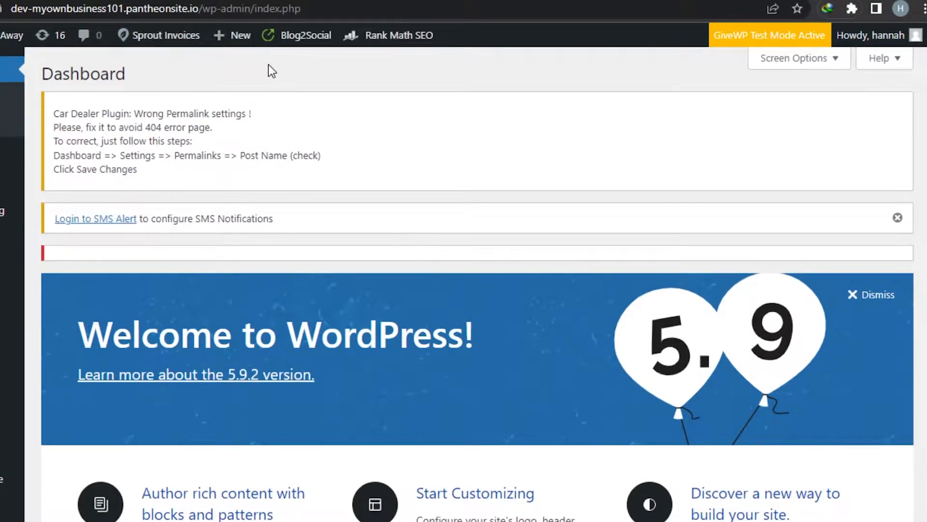
Step: Open the page for adding new plugins and search for "vikbookings"
mouse_move(110, 37)
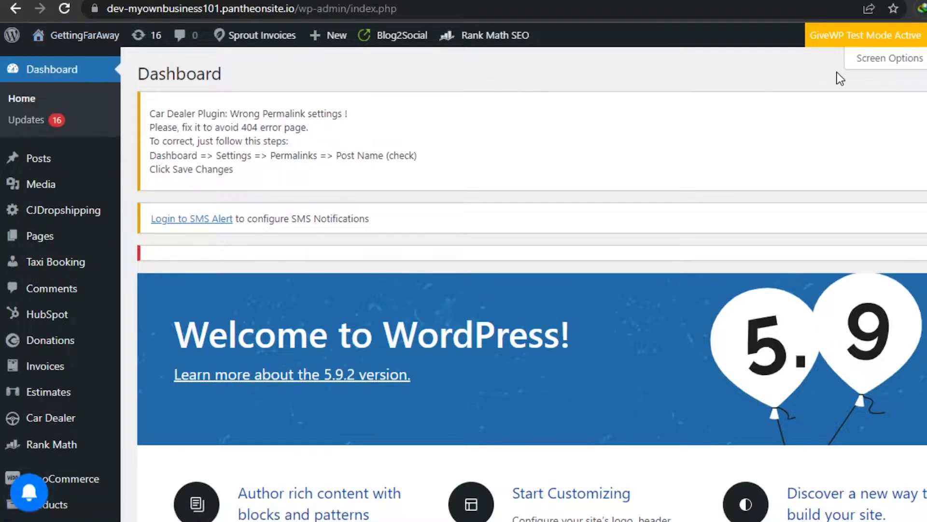
scroll(333, 51, "down", 9)
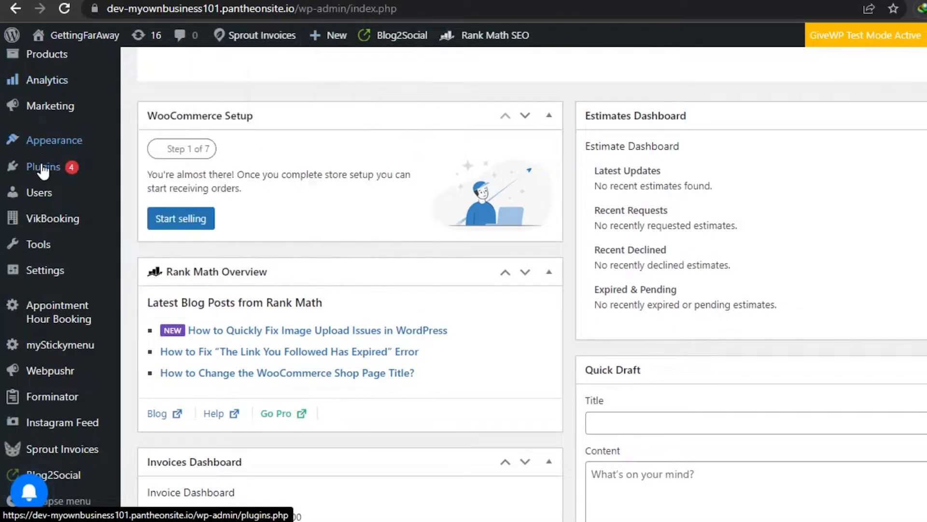
mouse_move(43, 170)
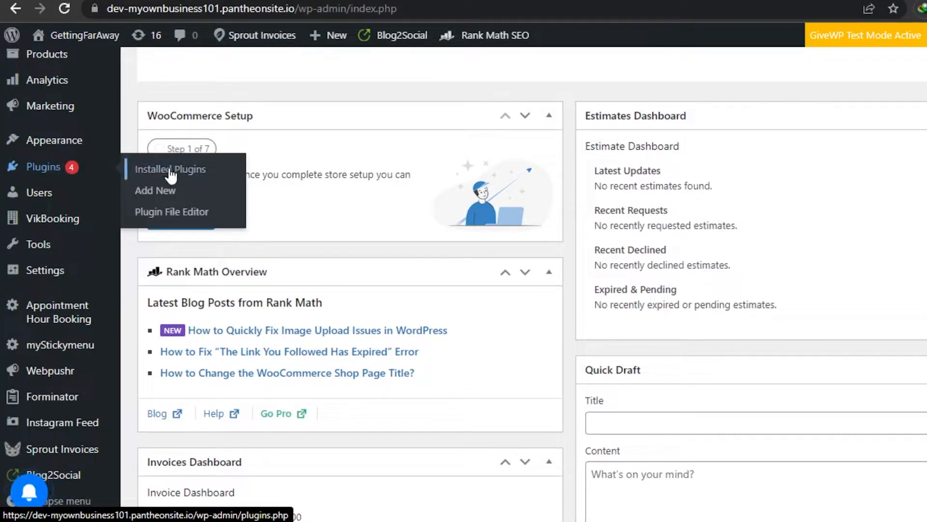
left_click(172, 194)
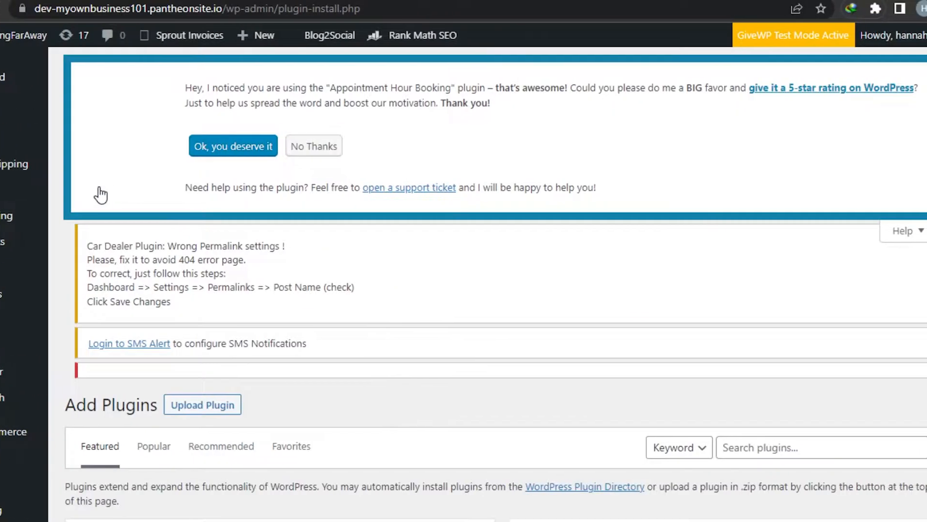
scroll(172, 194, "down", 4)
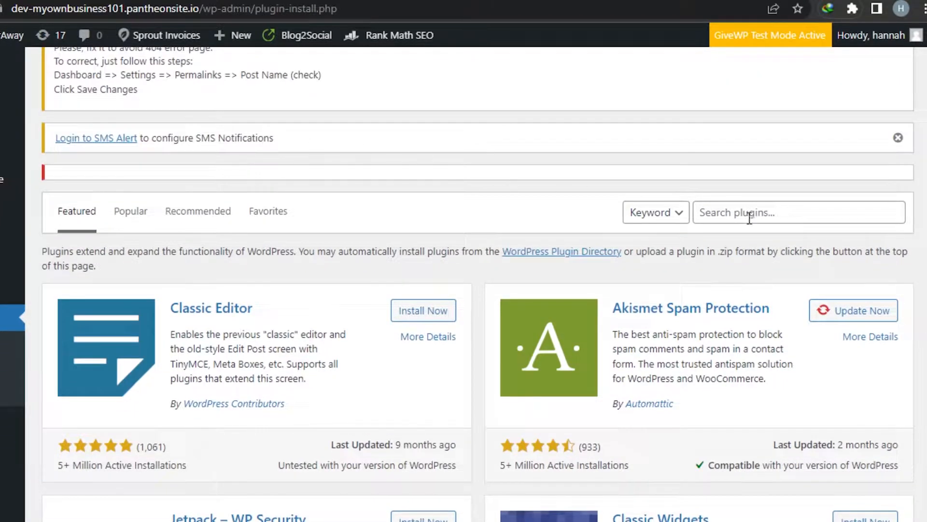
left_click(757, 217)
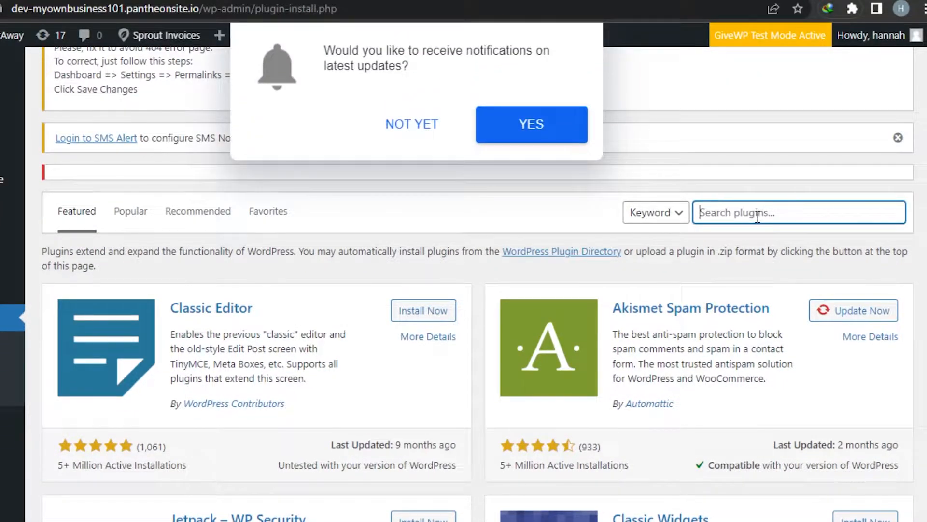
type("vikbookings")
key("Return")
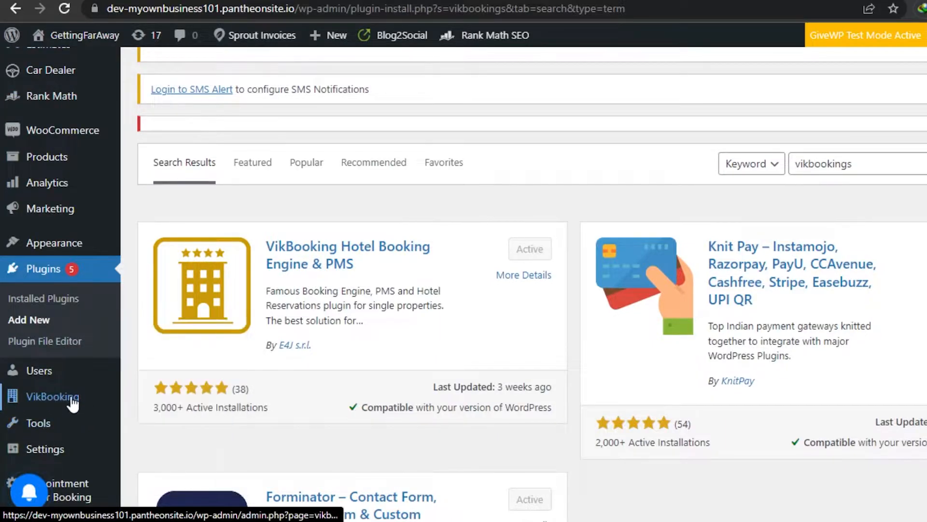
Step: Open the VikBooking dashboard and look over its four initial setup tasks
left_click(47, 397)
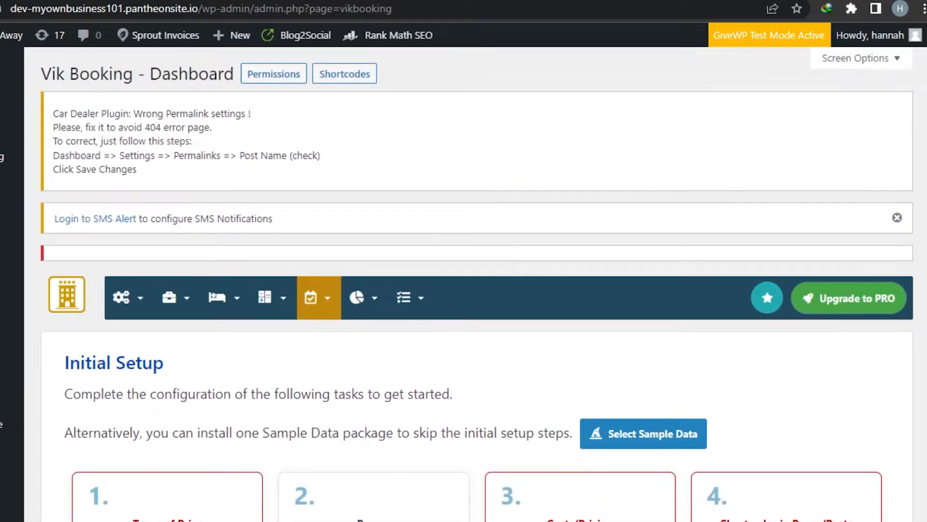
scroll(468, 285, "down", 8)
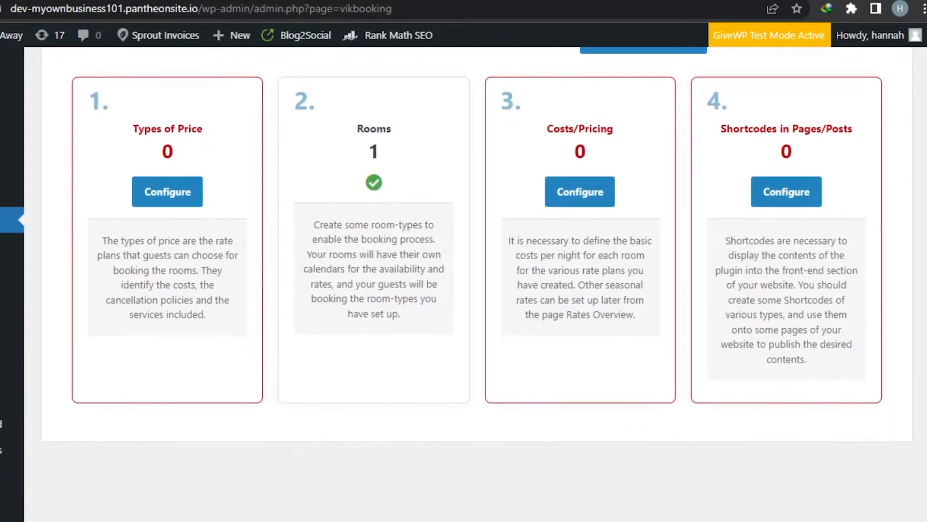
scroll(468, 285, "up", 8)
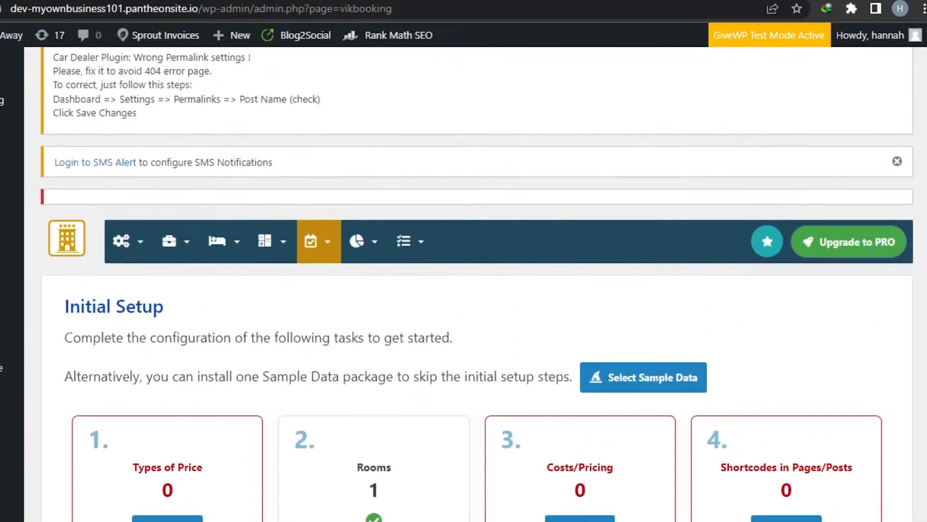
scroll(468, 285, "down", 8)
scroll(468, 285, "up", 5)
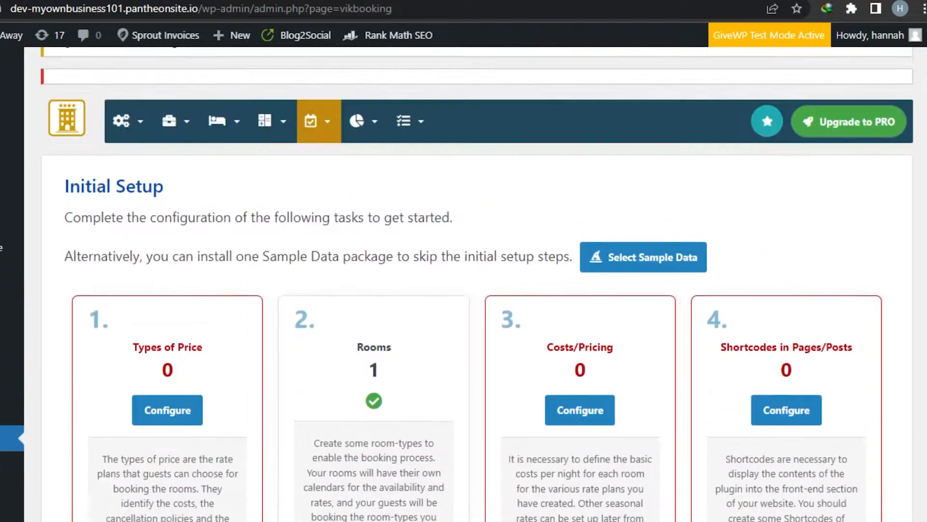
scroll(468, 285, "up", 3)
scroll(469, 285, "down", 6)
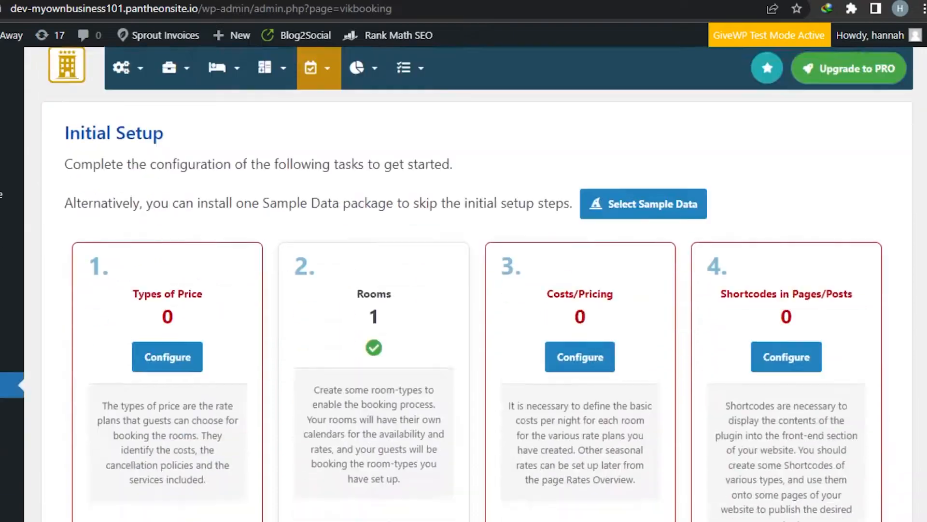
scroll(468, 284, "down", 2)
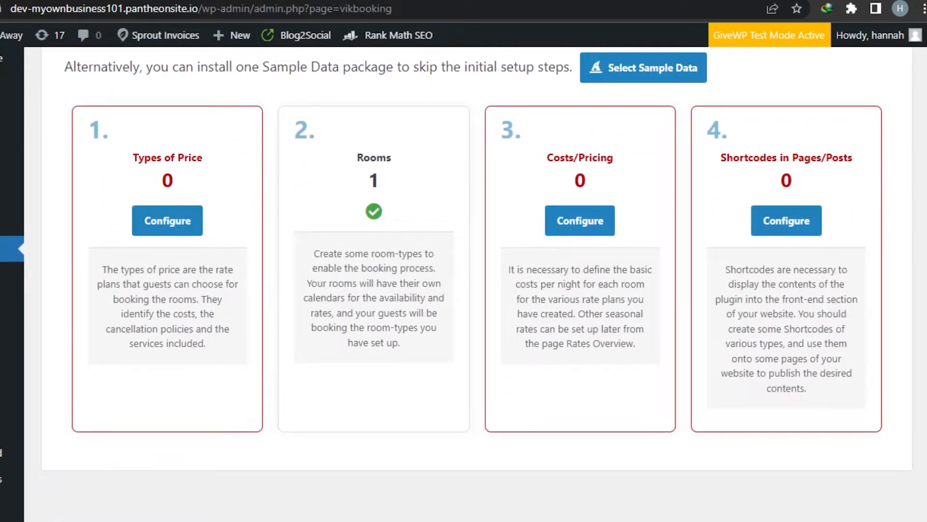
scroll(469, 285, "up", 7)
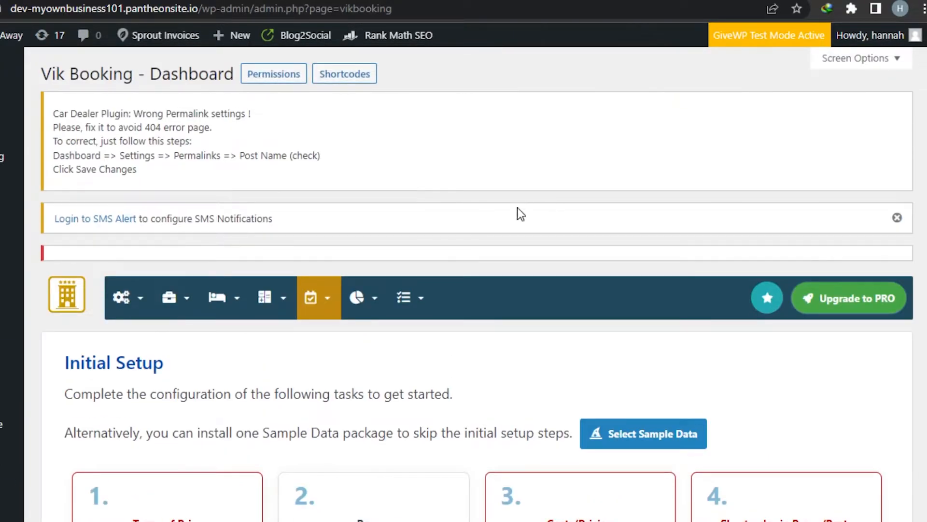
Step: Examine VikBooking's available options for configuration, rooms, rates, bookings, and customers and statistics
mouse_move(239, 300)
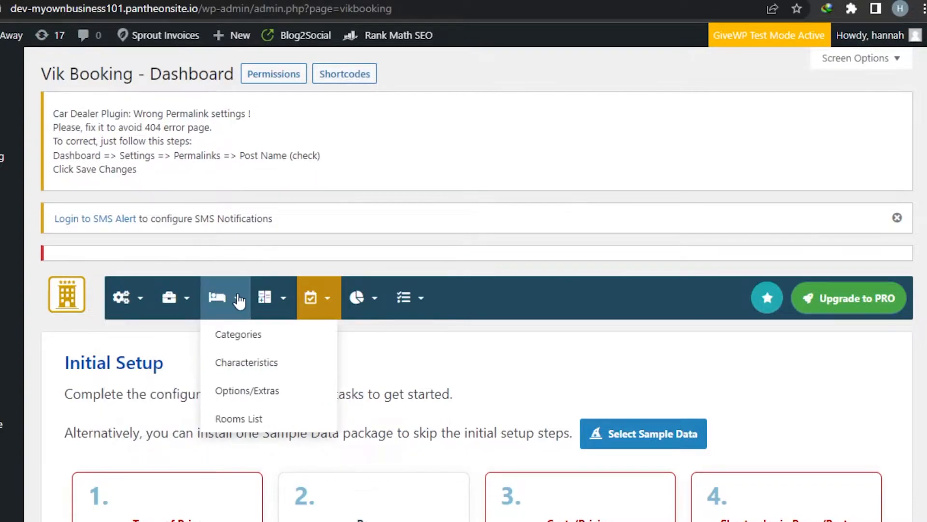
mouse_move(130, 305)
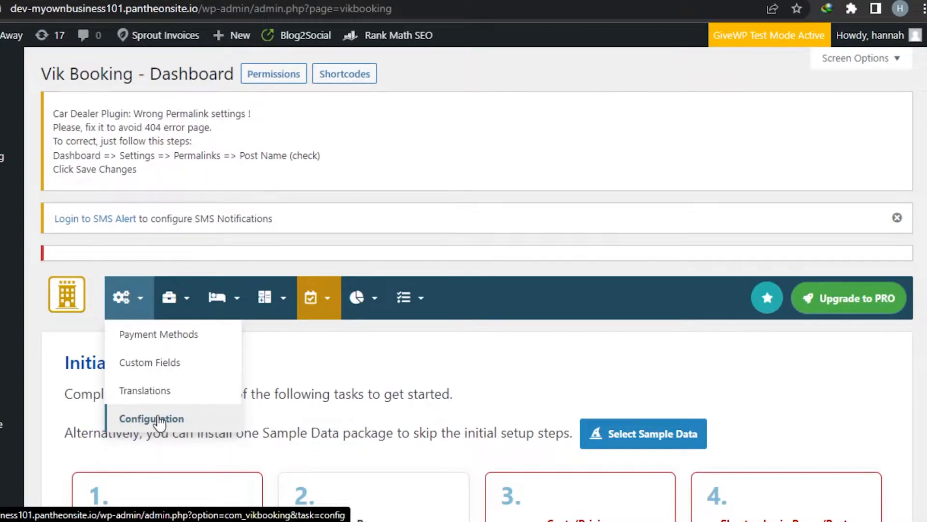
mouse_move(178, 296)
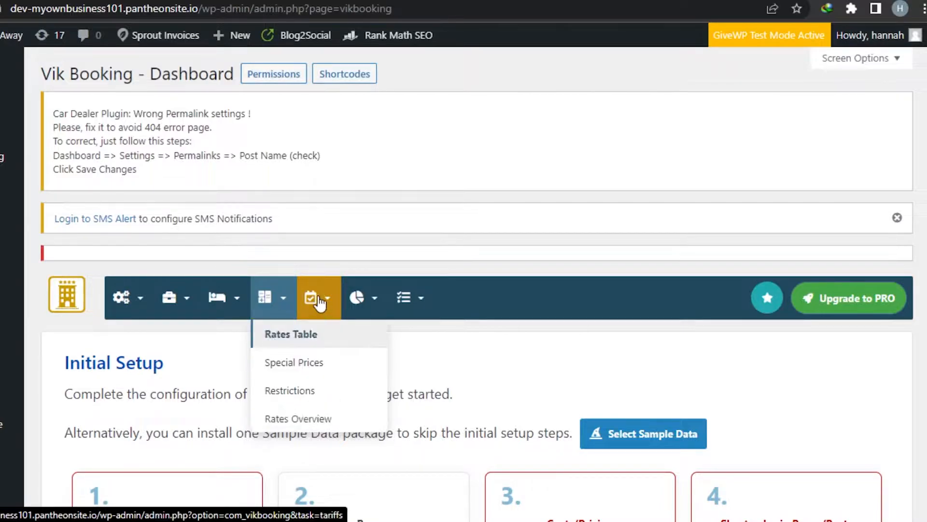
mouse_move(316, 297)
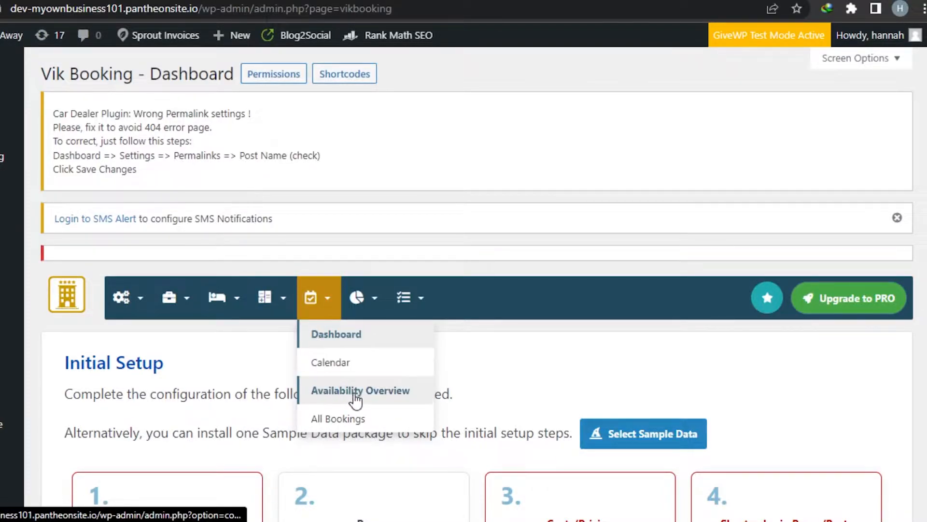
mouse_move(378, 302)
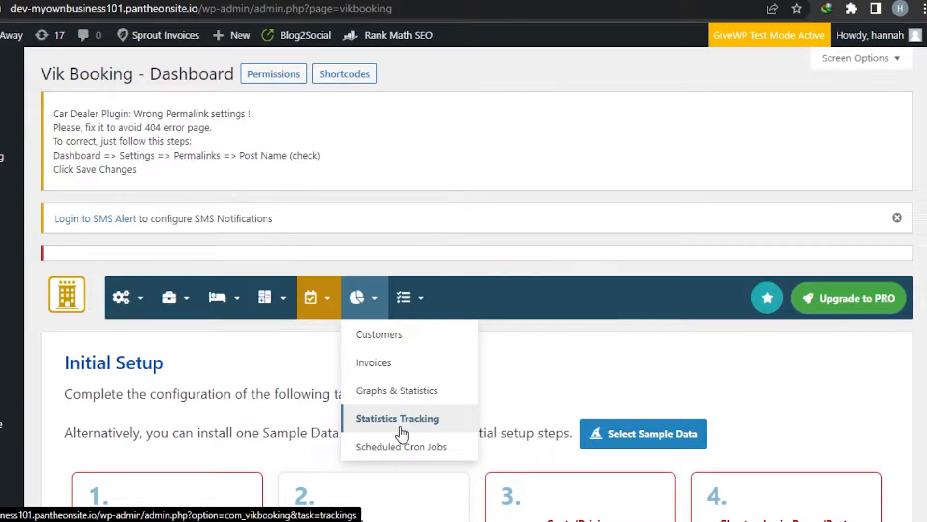
mouse_move(410, 309)
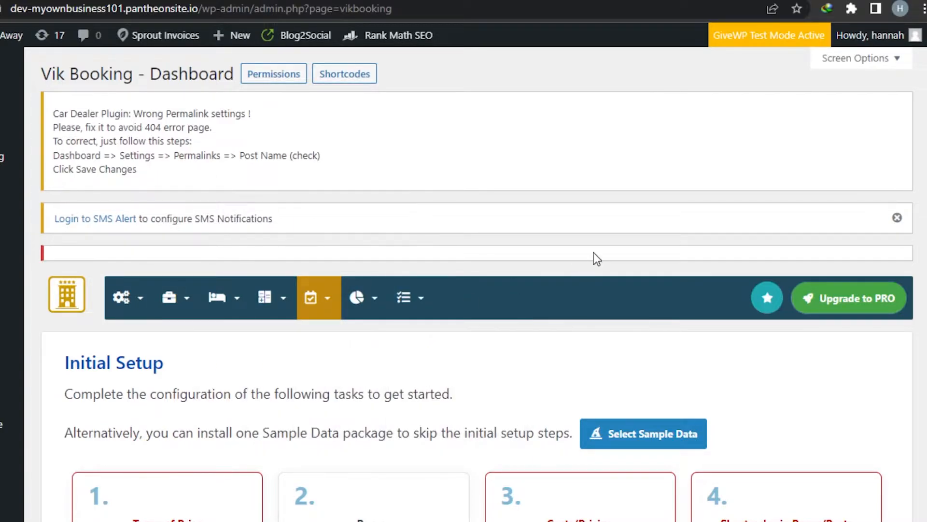
scroll(762, 201, "down", 6)
scroll(762, 202, "up", 6)
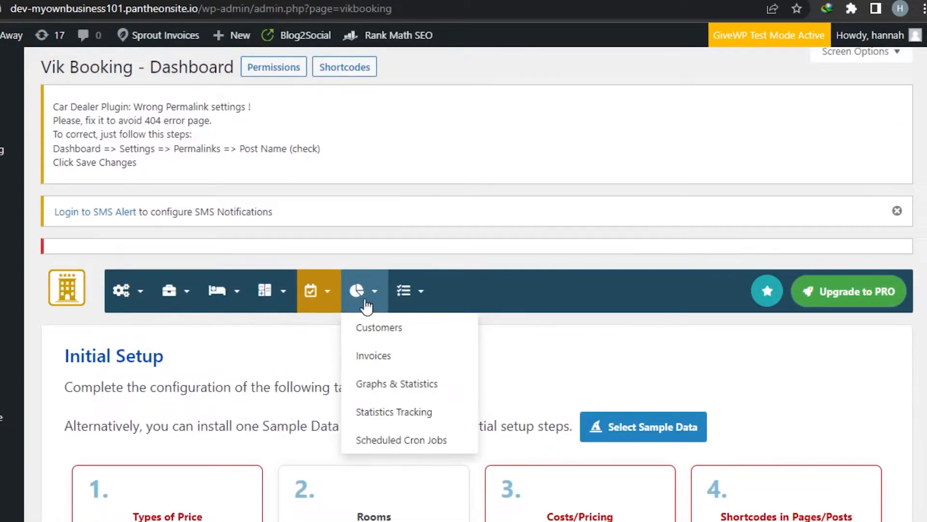
Step: Open VikBooking's rooms list and start creating a new room
mouse_move(208, 311)
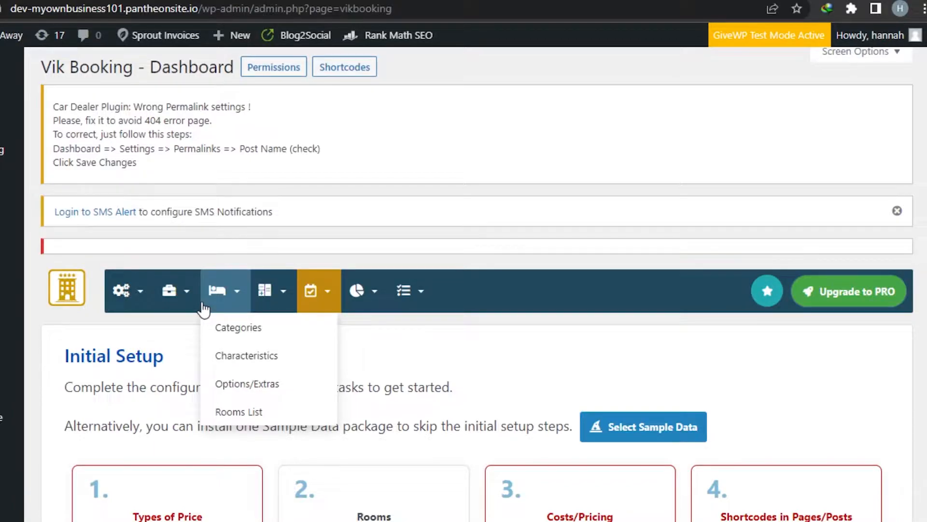
left_click(227, 410)
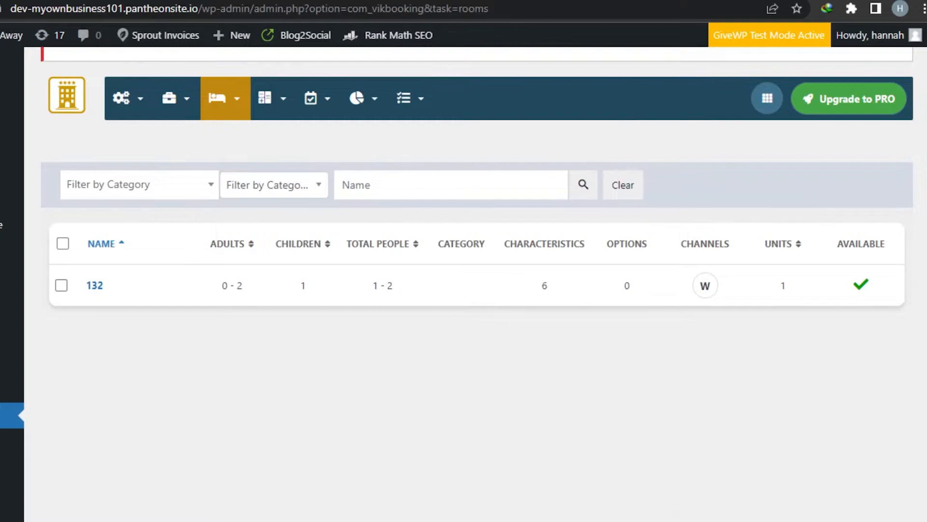
scroll(490, 62, "up", 4)
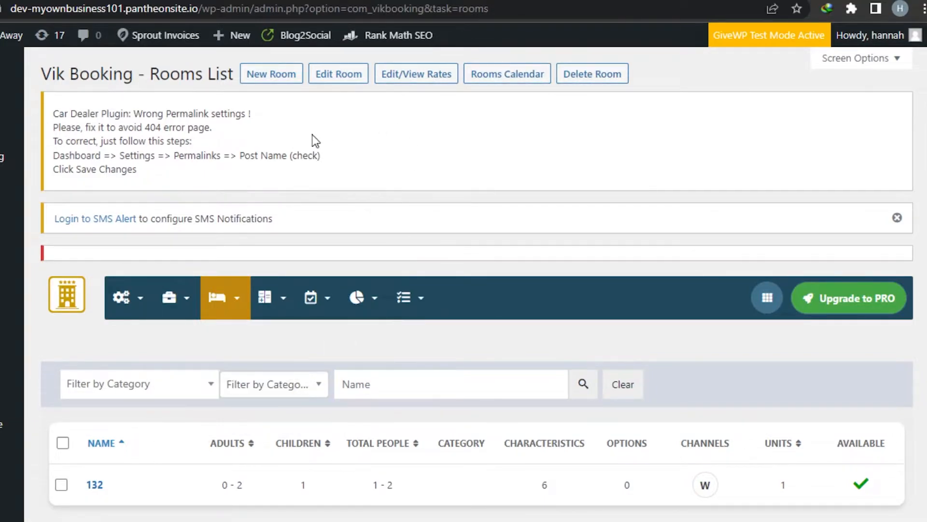
left_click(271, 77)
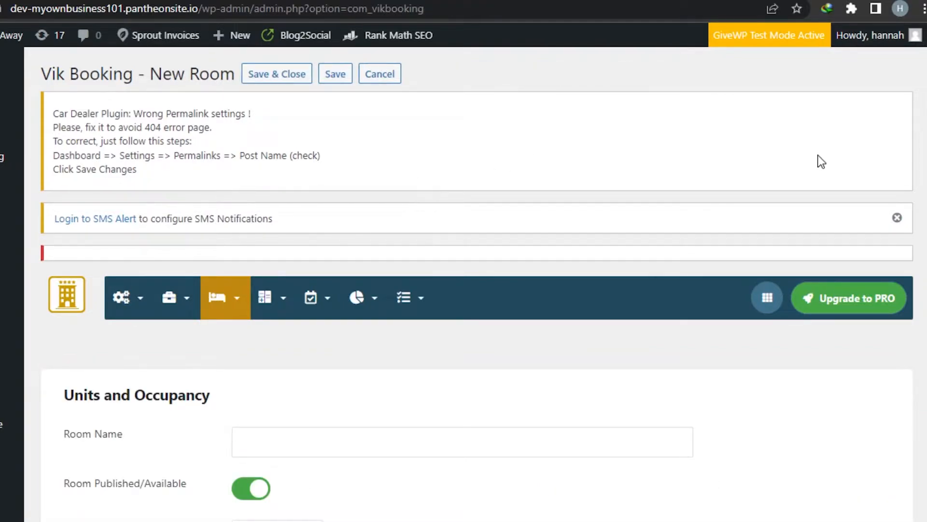
Step: Look through the new room form's sections, from units and occupancy to room parameters, calendar, geographic information and page settings
scroll(464, 289, "down", 20)
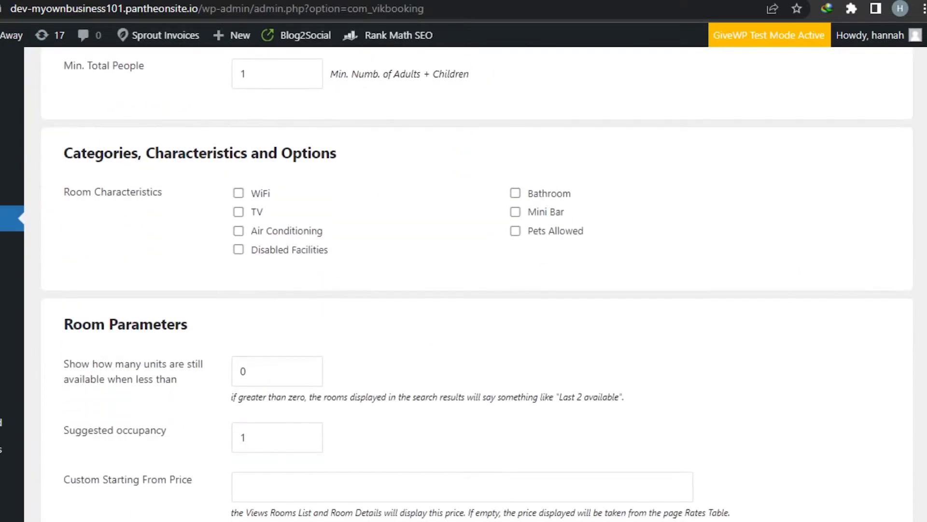
scroll(477, 283, "down", 5)
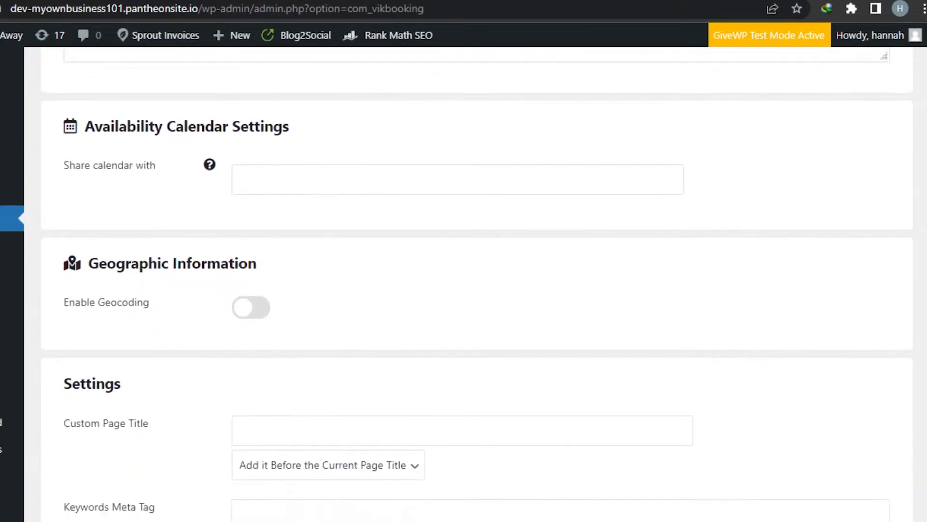
scroll(477, 283, "up", 15)
scroll(477, 284, "up", 10)
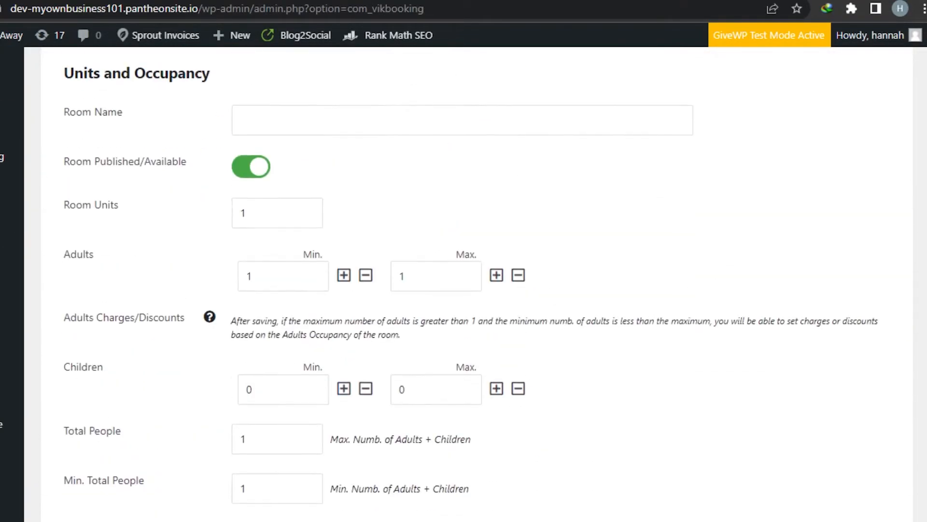
scroll(477, 284, "up", 3)
scroll(477, 284, "down", 18)
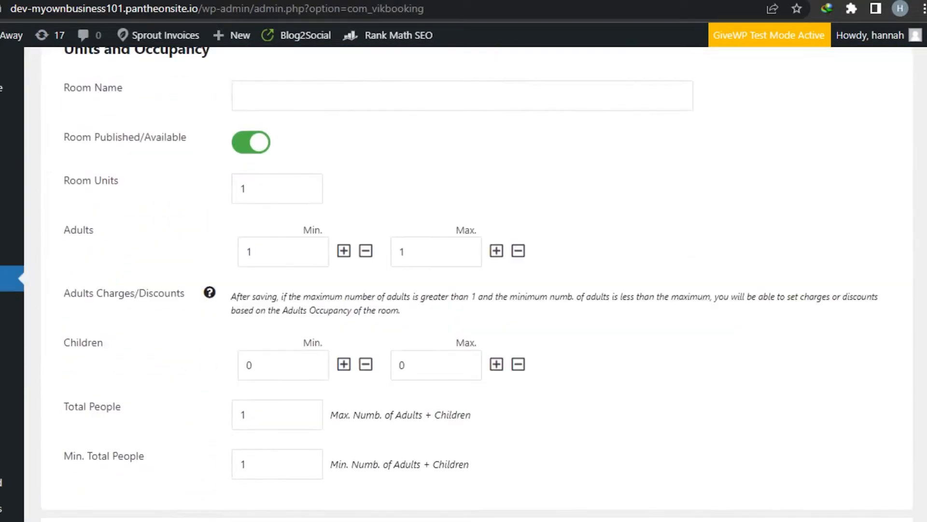
scroll(477, 284, "down", 8)
scroll(477, 284, "up", 20)
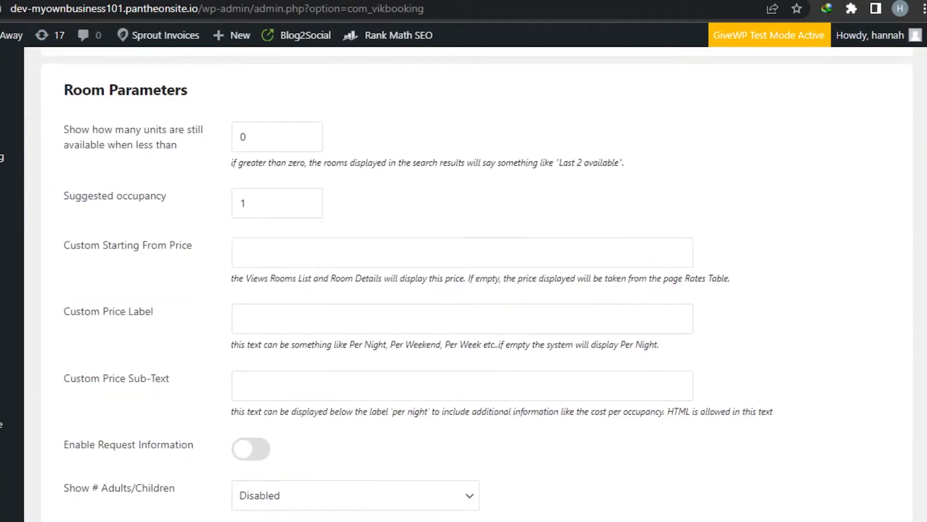
scroll(477, 284, "up", 7)
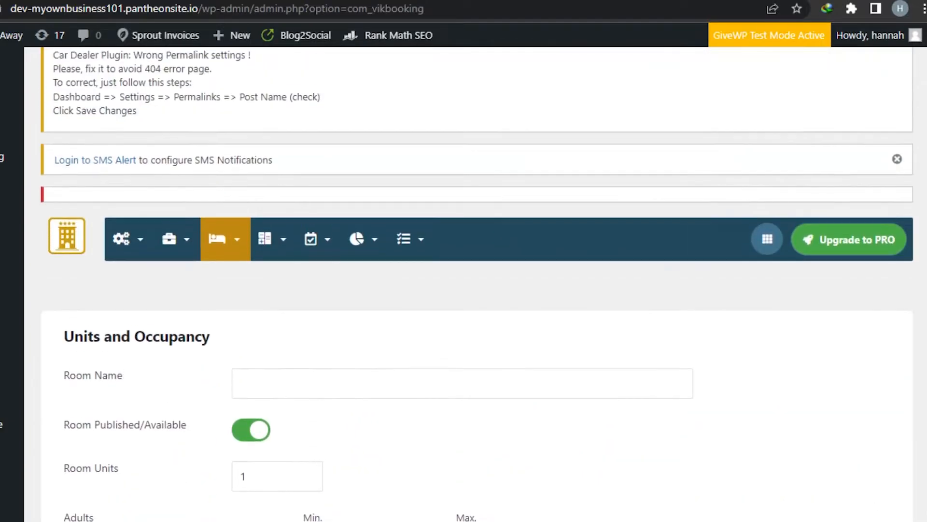
scroll(477, 284, "down", 4)
scroll(478, 284, "down", 2)
scroll(477, 284, "up", 2)
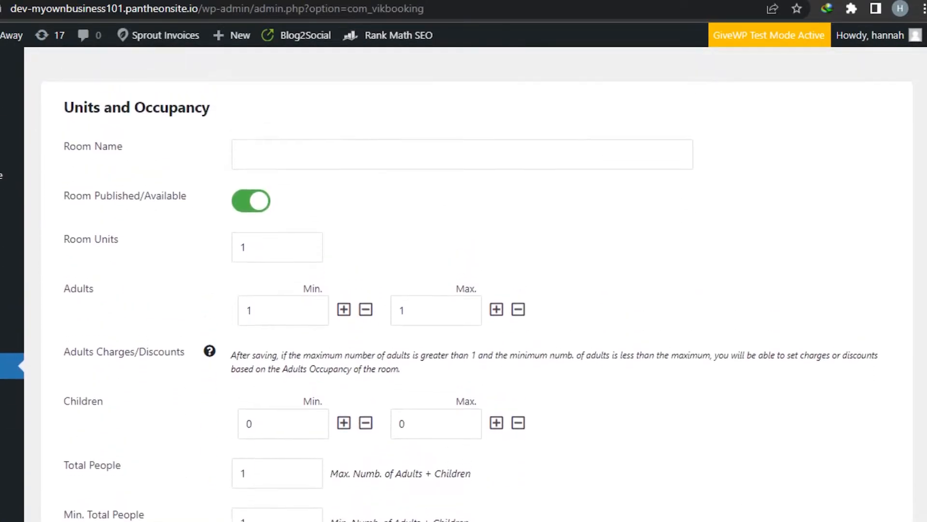
scroll(478, 284, "down", 1)
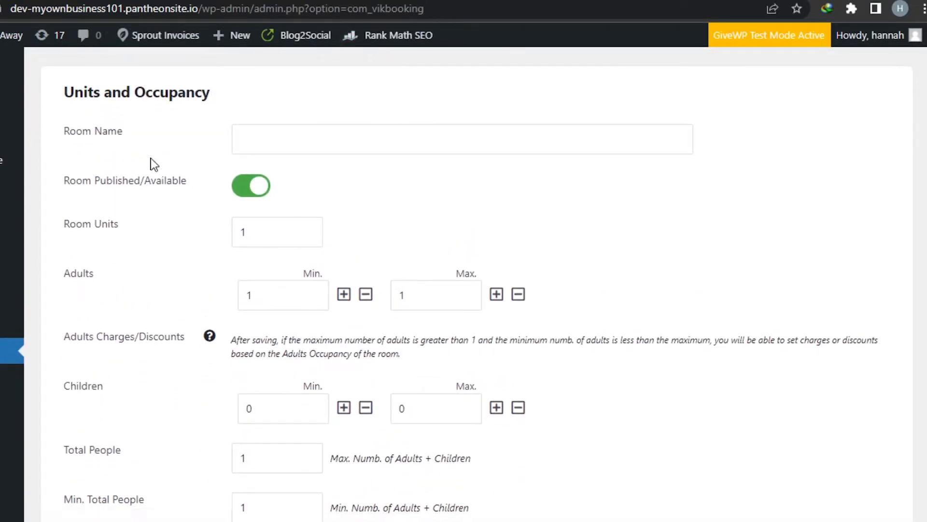
Step: Name the room 104 and set its room units to 1
left_click(261, 145)
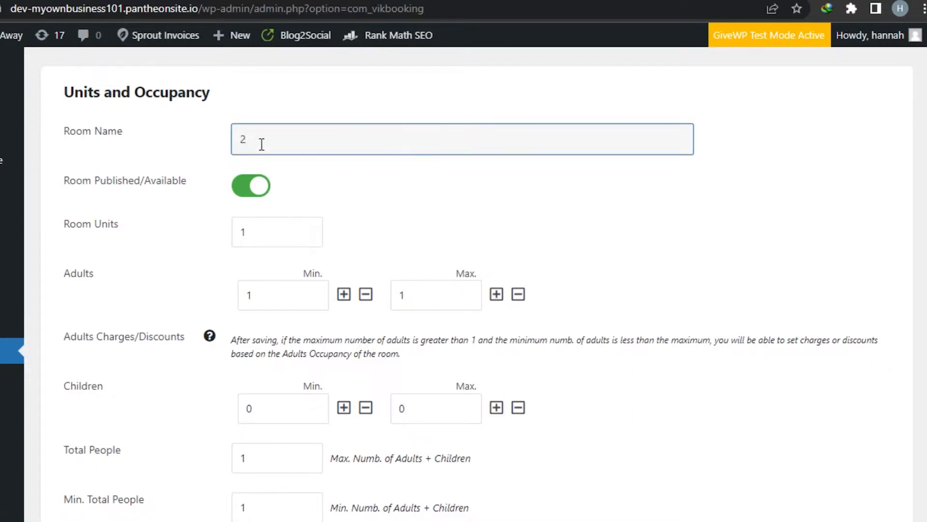
type("104")
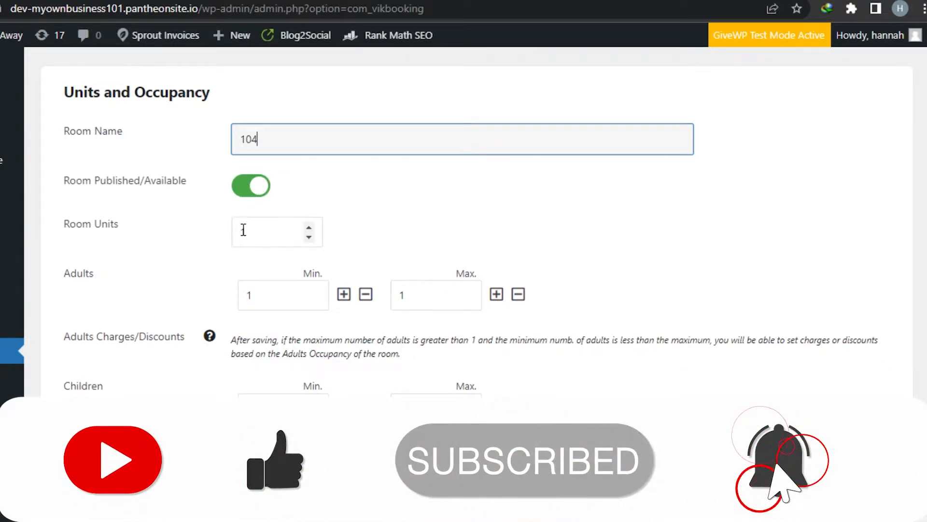
left_click(312, 237)
left_click(311, 226)
left_click(307, 237)
left_click(308, 237)
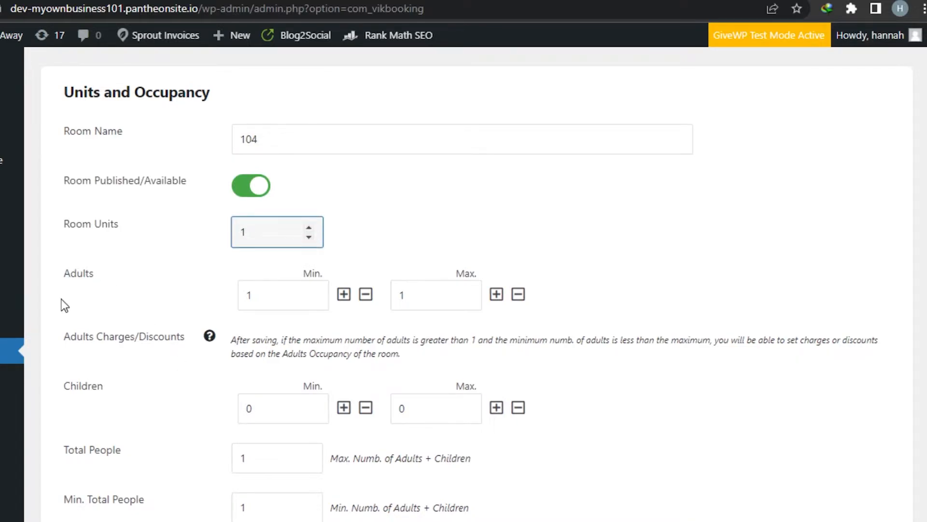
Step: Set the room's occupancy to a minimum of 1 and maximum of 2 adults, with a maximum of 2 children
left_click(316, 302)
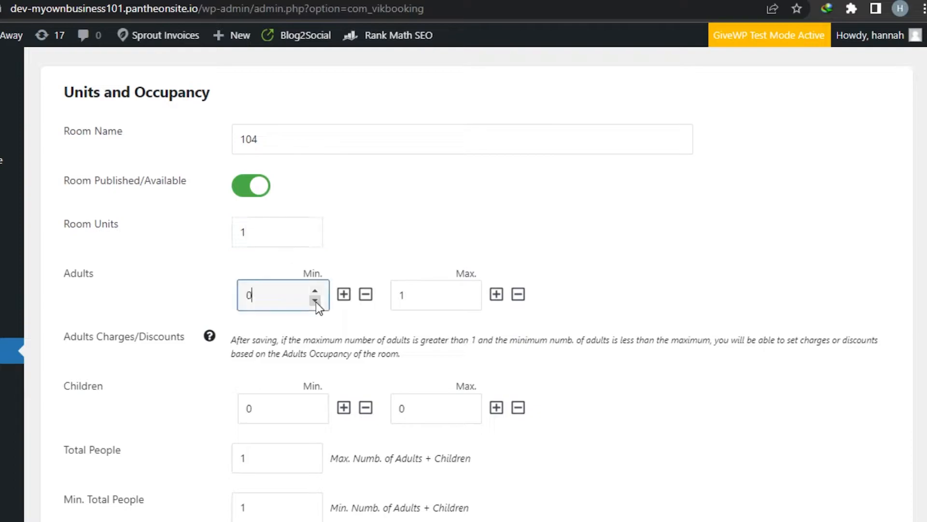
left_click(315, 292)
left_click(200, 348)
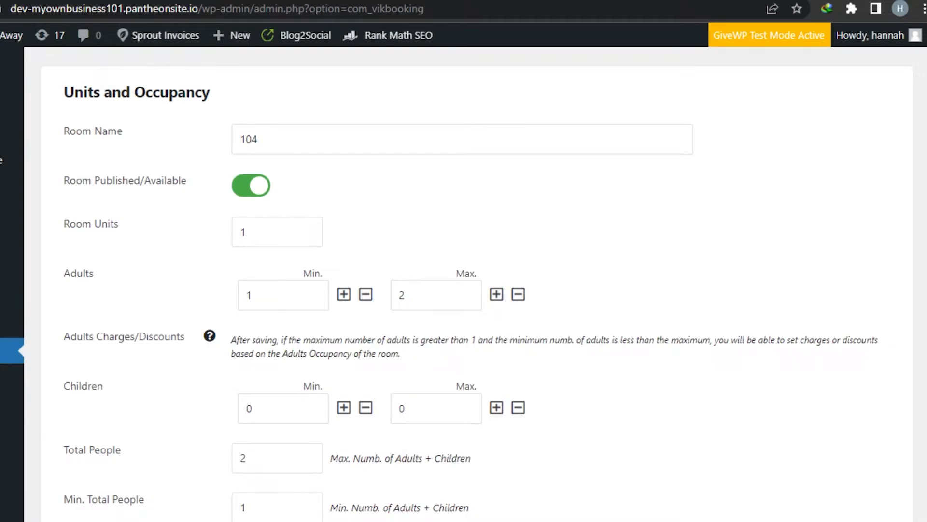
scroll(461, 161, "down", 4)
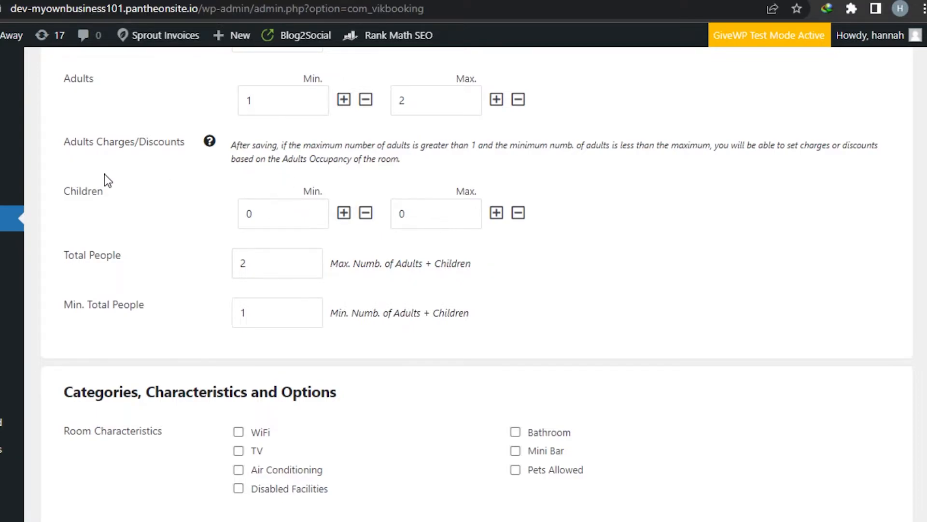
left_click(497, 213)
left_click(497, 213)
Step: Enable the room characteristics WiFi, TV, Air Conditioning, Disabled Facilities, Bathroom and Mini Bar
scroll(816, 287, "down", 5)
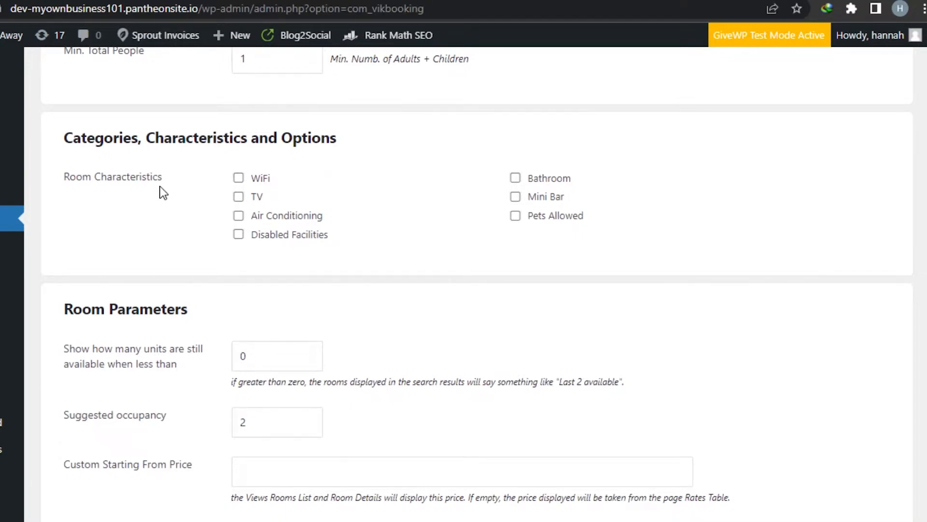
left_click(239, 178)
left_click(239, 198)
left_click(239, 216)
left_click(238, 235)
left_click(517, 179)
left_click(515, 197)
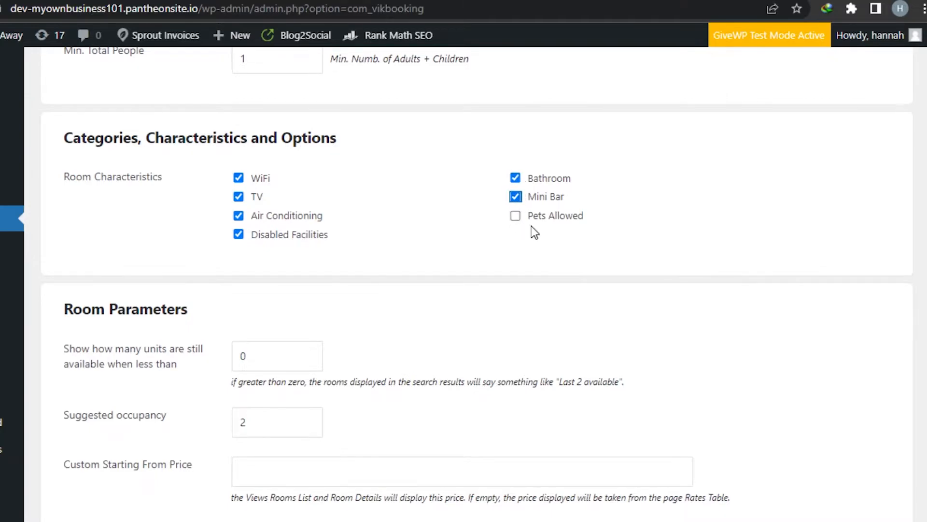
Step: Review the room parameters, the adults/children display options, and the photo, description, calendar, geocoding and meta tag settings
scroll(688, 230, "down", 5)
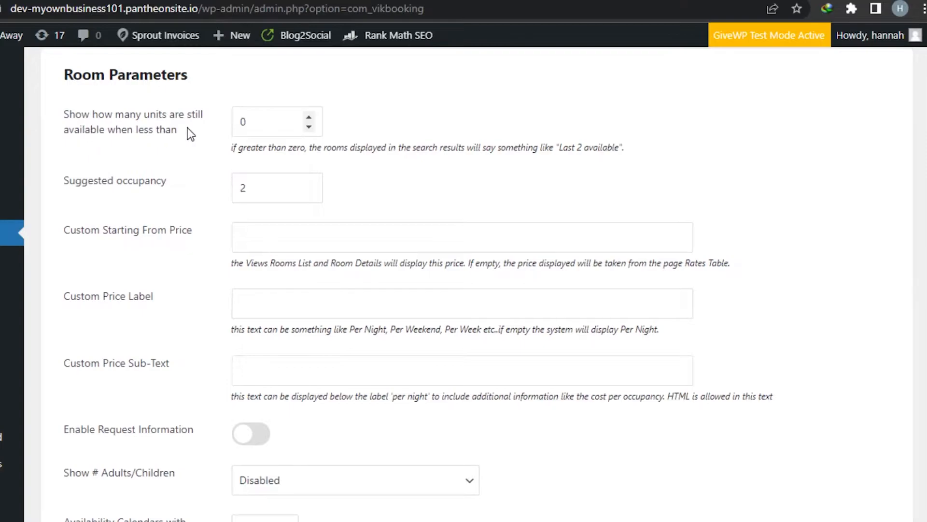
left_click(308, 117)
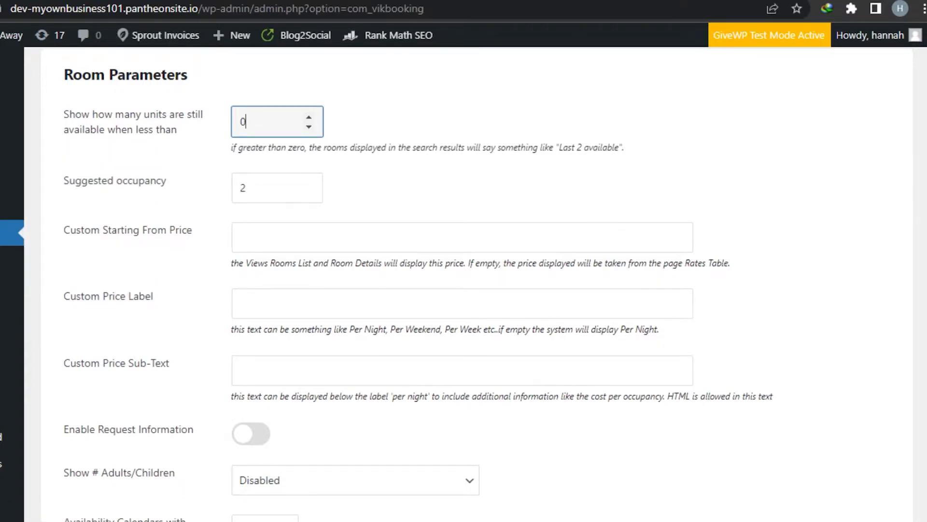
scroll(219, 149, "down", 3)
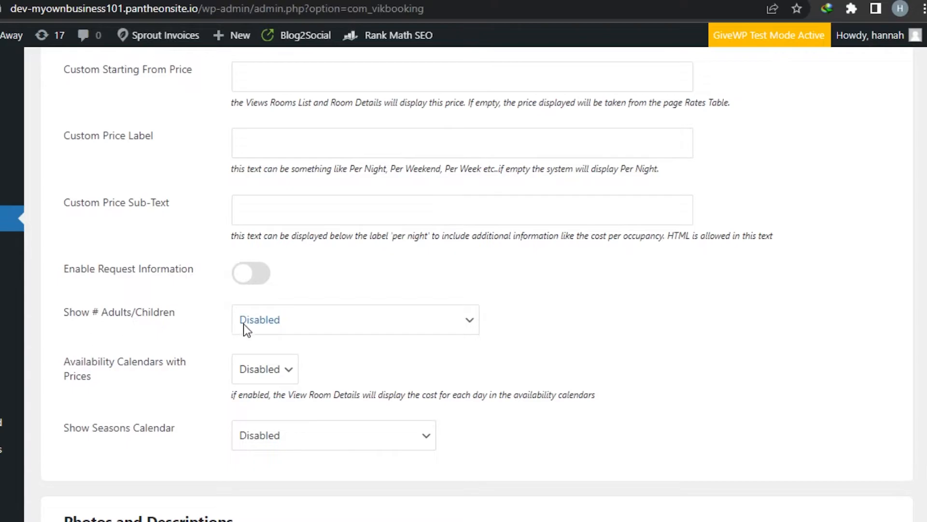
left_click(384, 330)
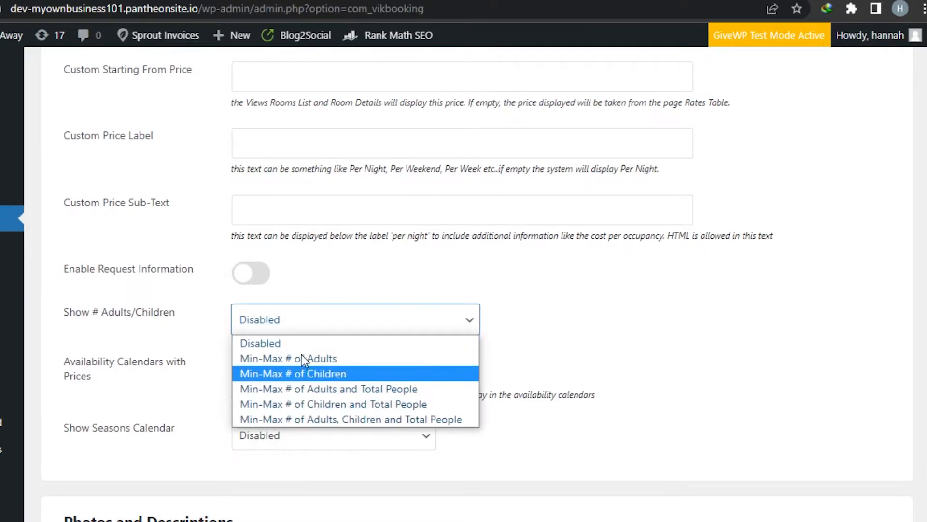
left_click(886, 307)
scroll(477, 285, "down", 8)
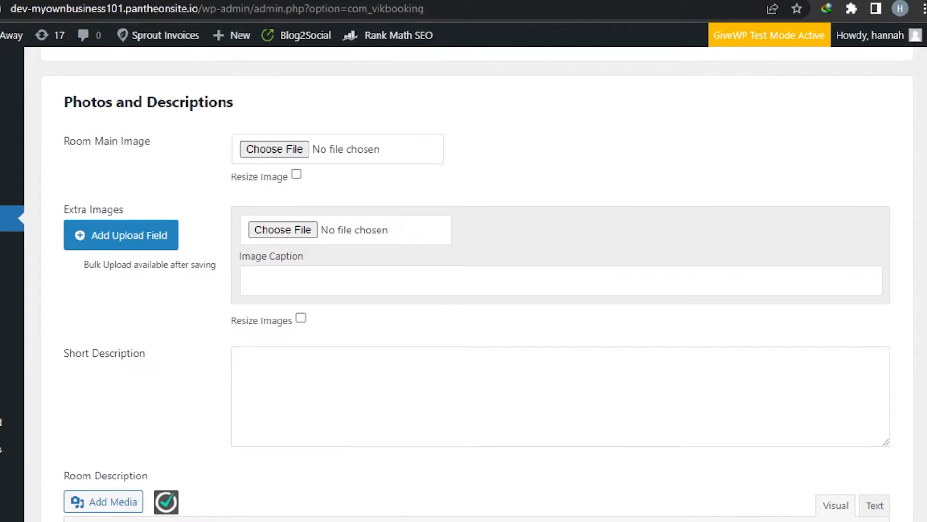
scroll(620, 285, "down", 10)
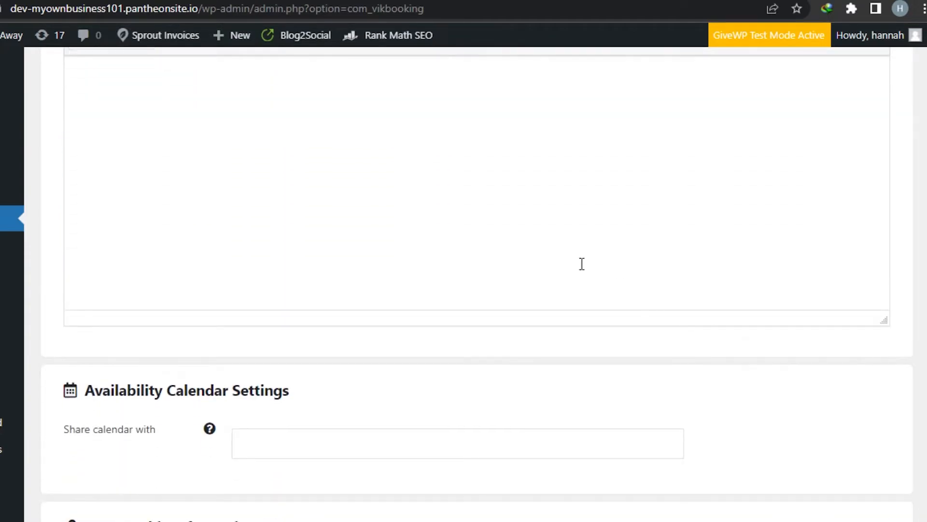
scroll(722, 418, "down", 5)
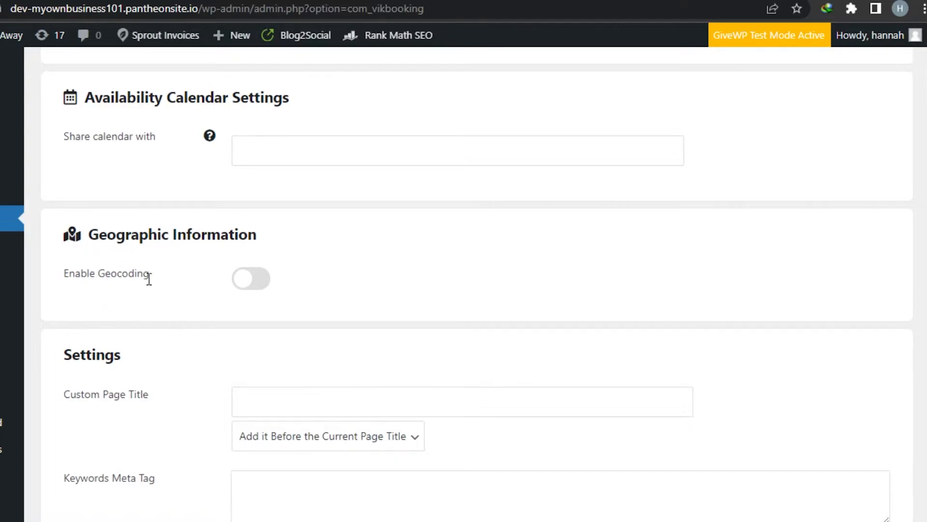
scroll(727, 403, "down", 3)
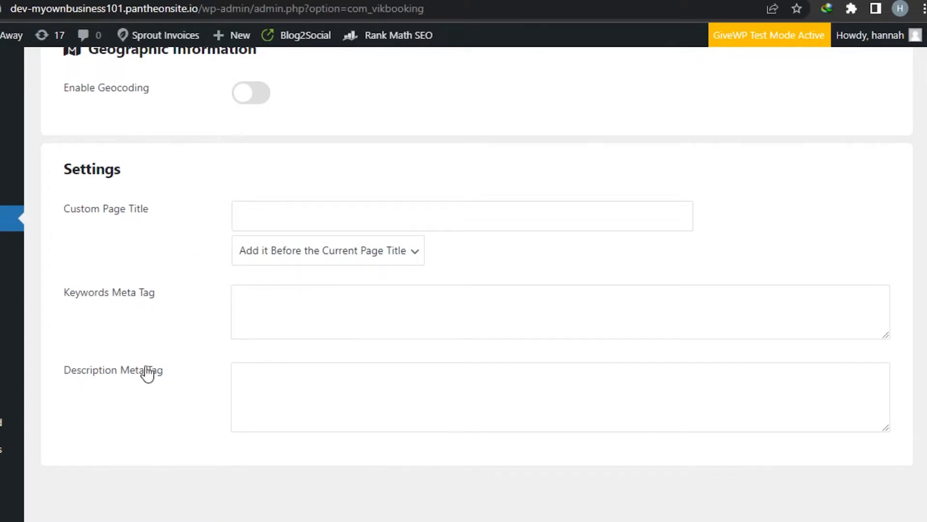
Step: Save the new room 104 and keep it open for editing
scroll(747, 401, "up", 1)
scroll(477, 284, "up", 15)
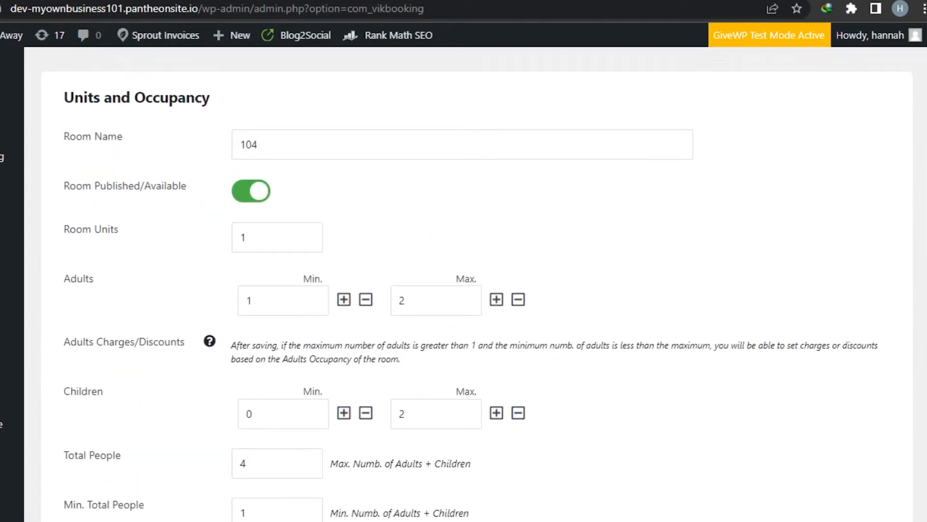
scroll(477, 284, "up", 6)
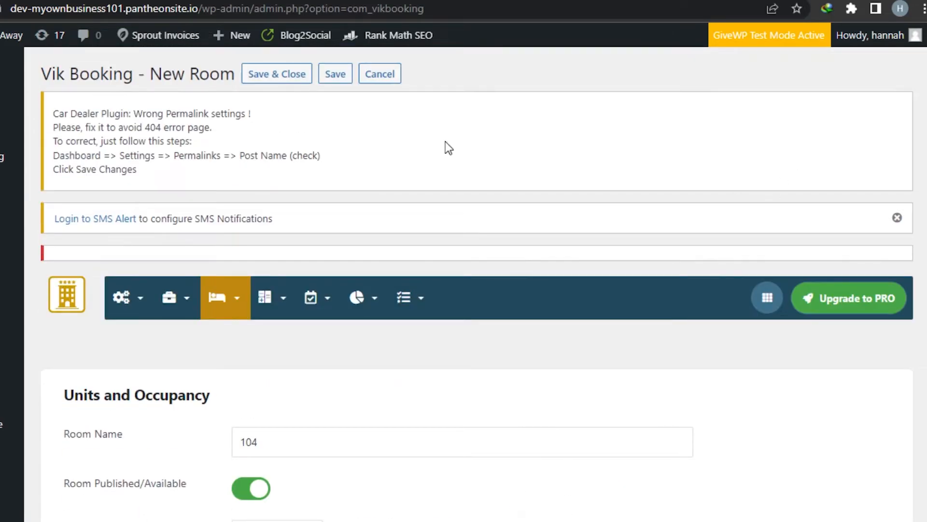
left_click(334, 75)
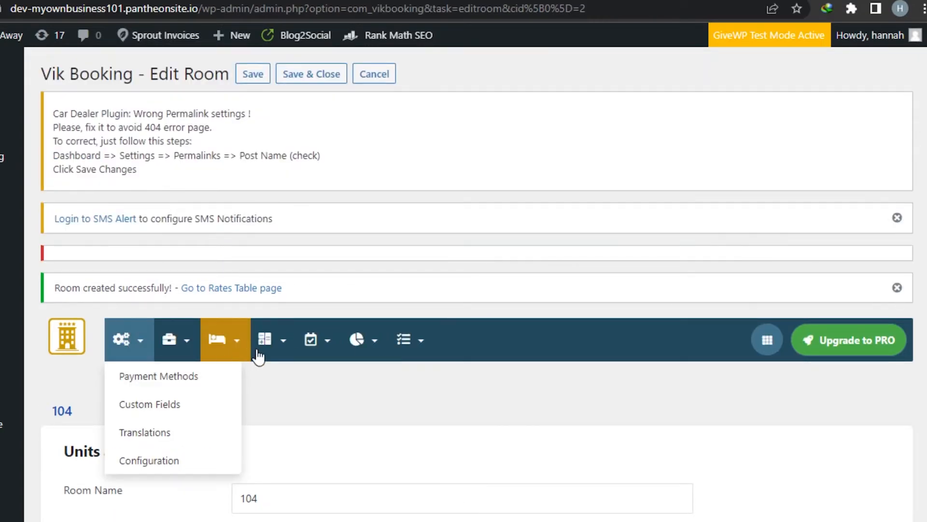
Step: Look over the rates and bookings options, then open the Availability Overview and examine the April 2022 room calendar
mouse_move(299, 351)
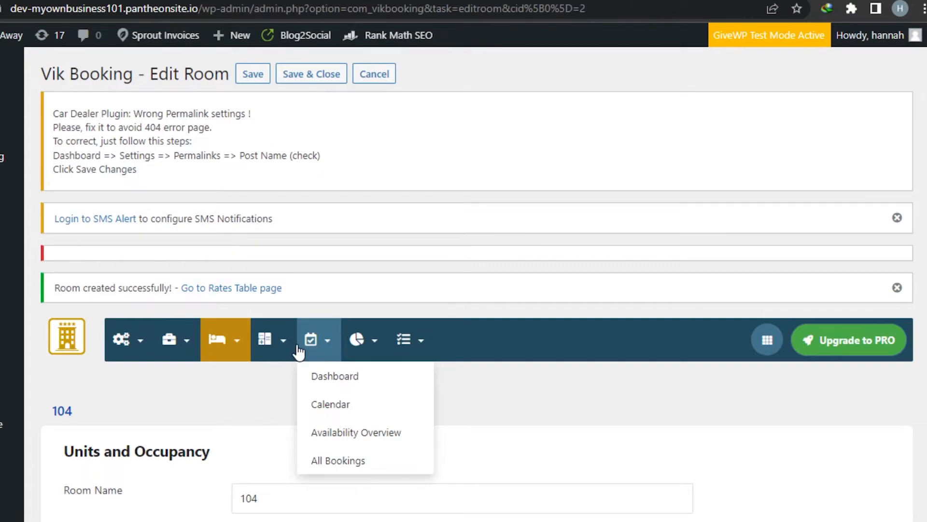
mouse_move(265, 352)
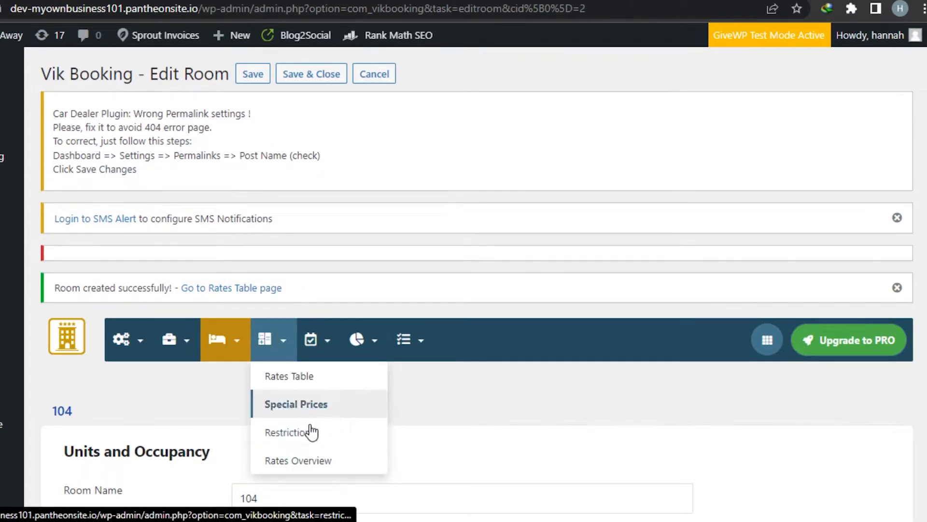
mouse_move(325, 343)
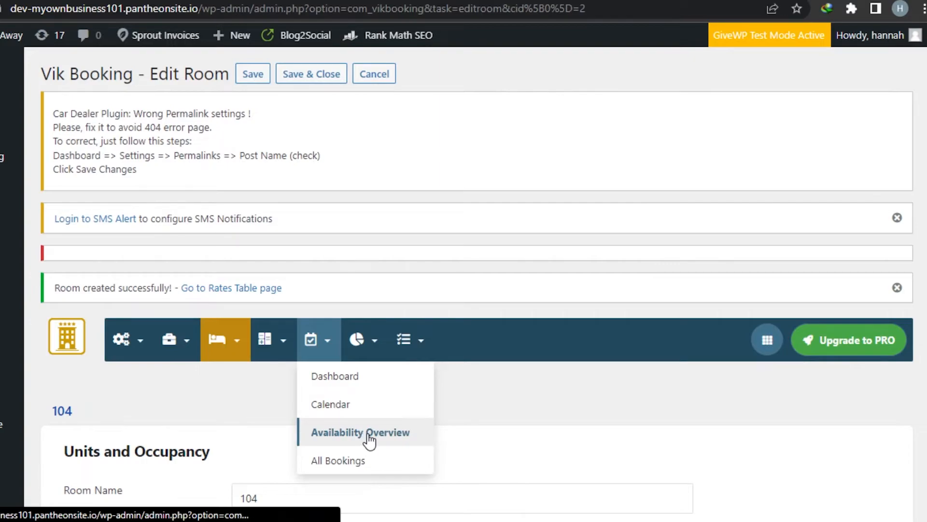
left_click(333, 428)
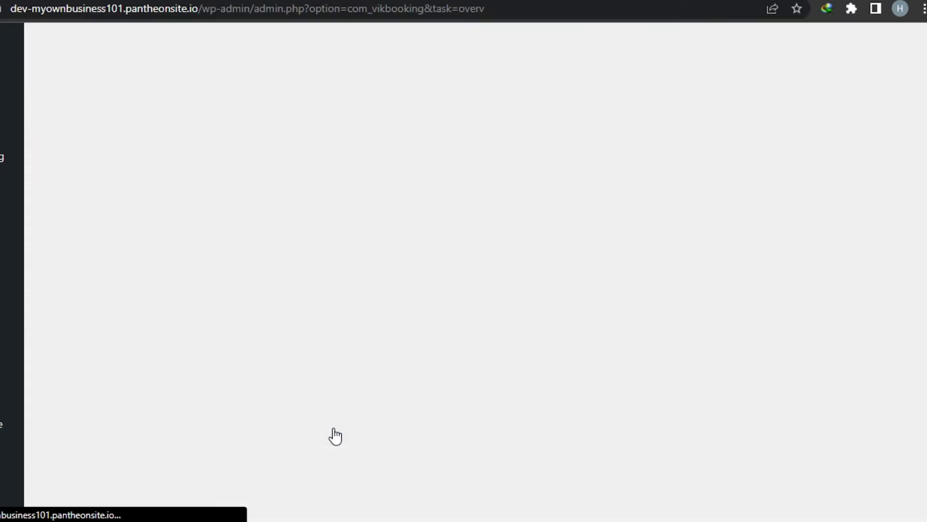
scroll(335, 437, "down", 3)
scroll(790, 218, "up", 2)
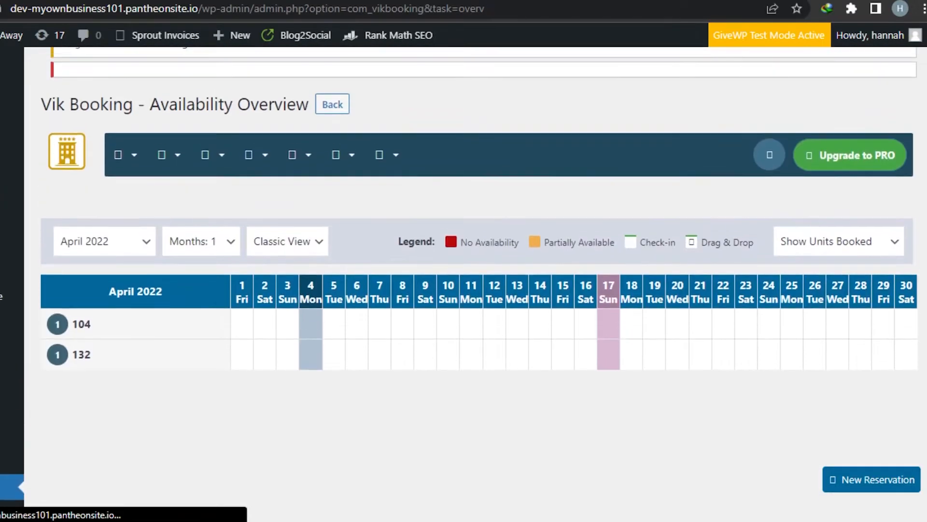
scroll(790, 219, "down", 1)
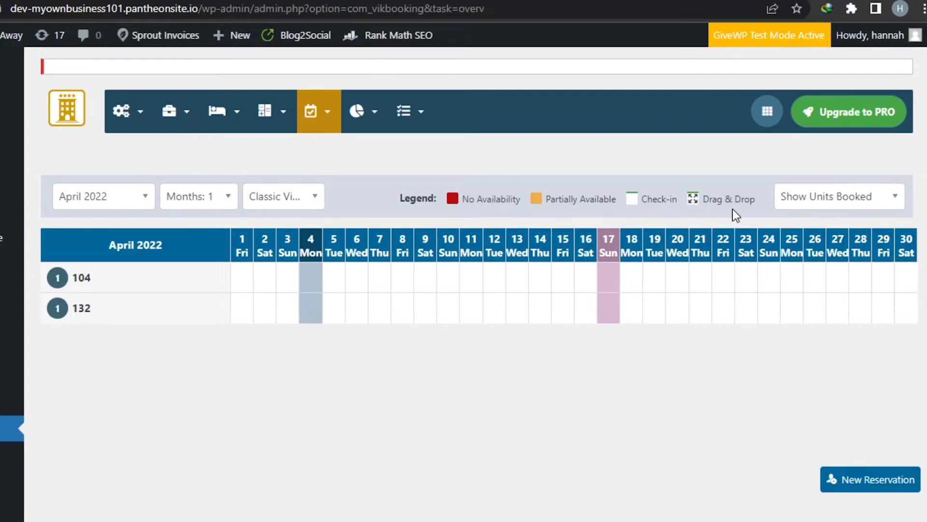
scroll(478, 289, "down", 2)
scroll(478, 289, "up", 3)
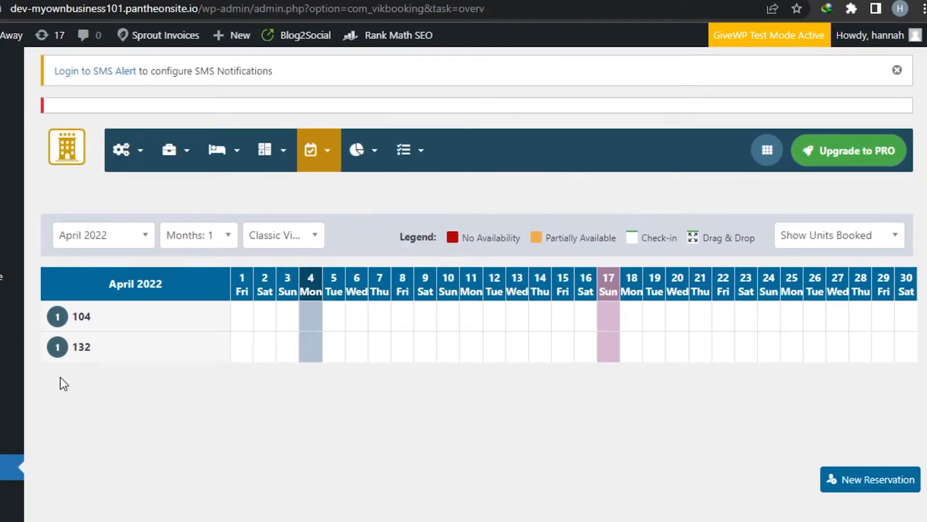
scroll(478, 290, "down", 5)
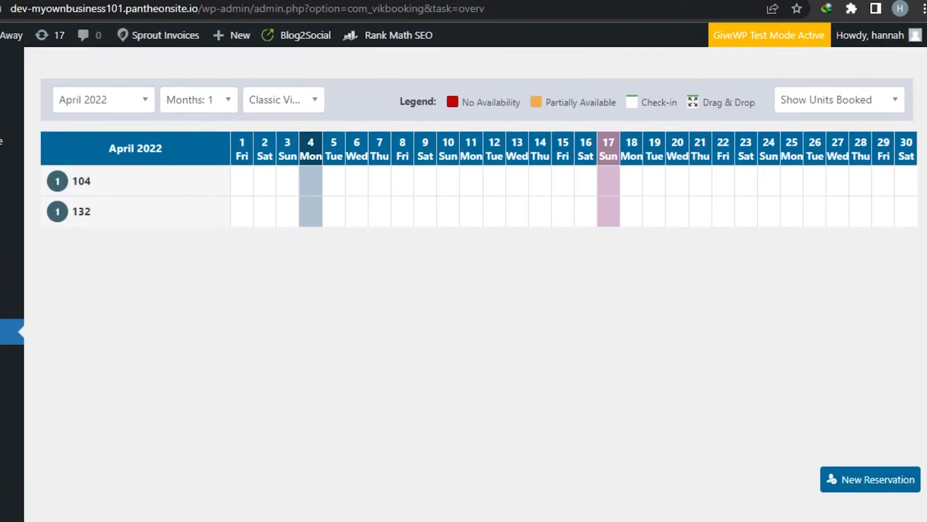
Step: Start a new reservation for room 104 with check-in on 07/04/2022 and check-out on 09/04/2022
scroll(478, 290, "up", 6)
scroll(478, 289, "down", 1)
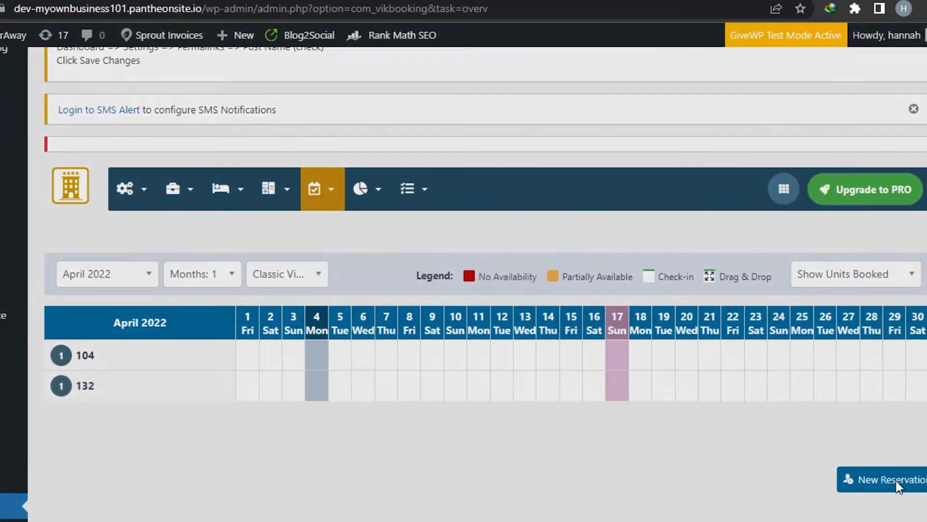
left_click(896, 480)
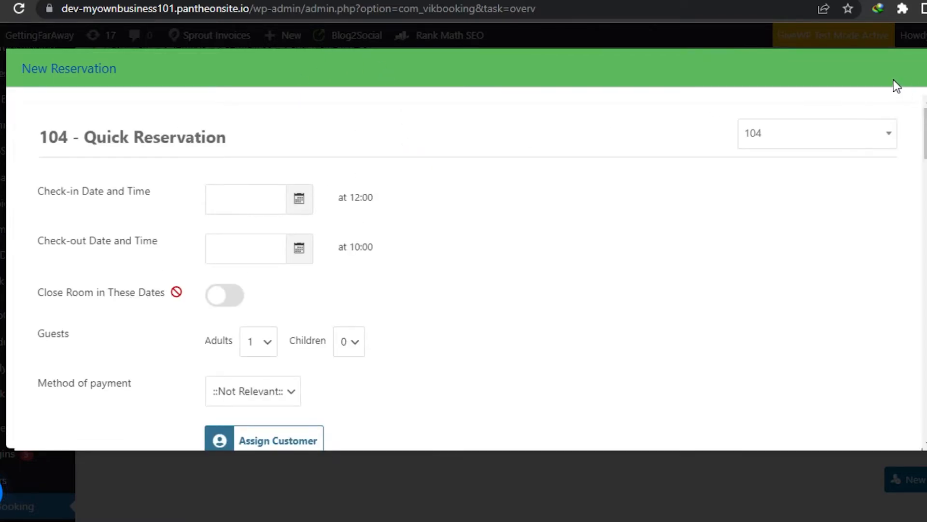
mouse_move(926, 144)
left_mouse_down()
mouse_move(926, 161)
mouse_move(926, 144)
left_mouse_up()
left_click(303, 198)
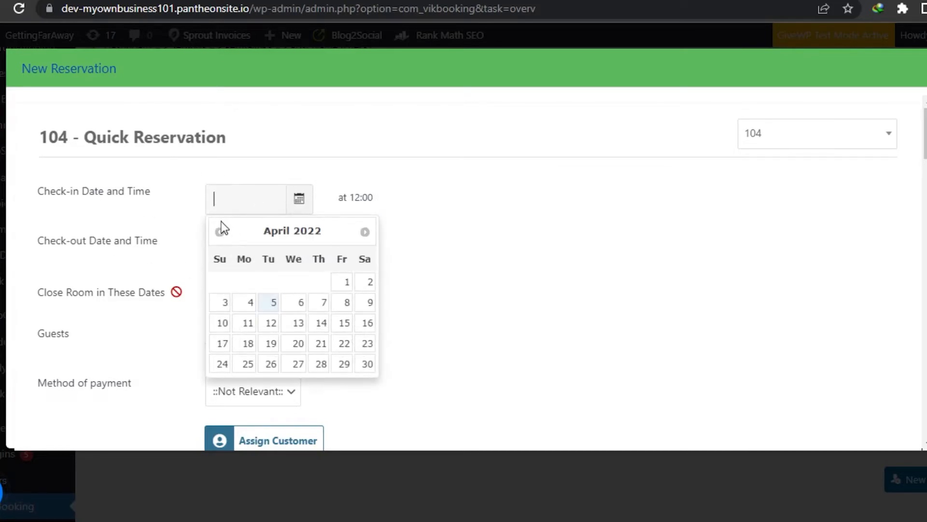
left_click(323, 305)
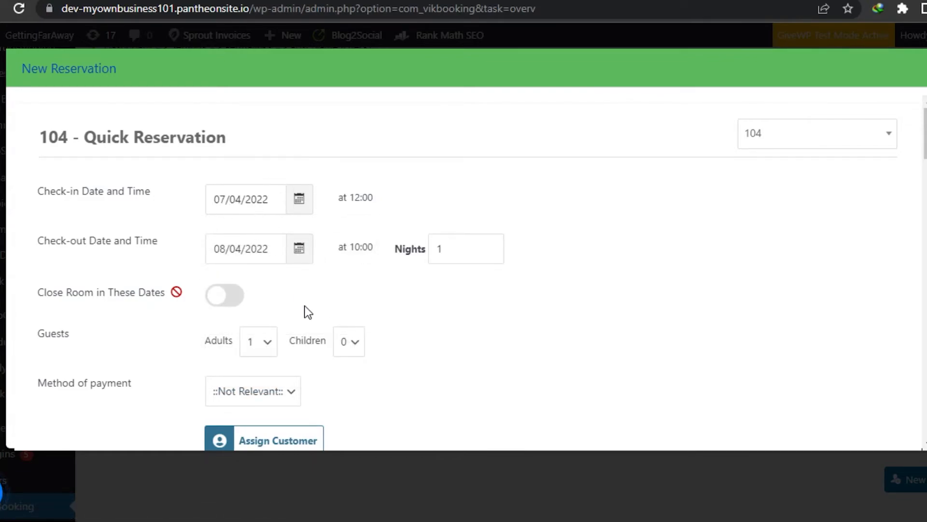
left_click(300, 250)
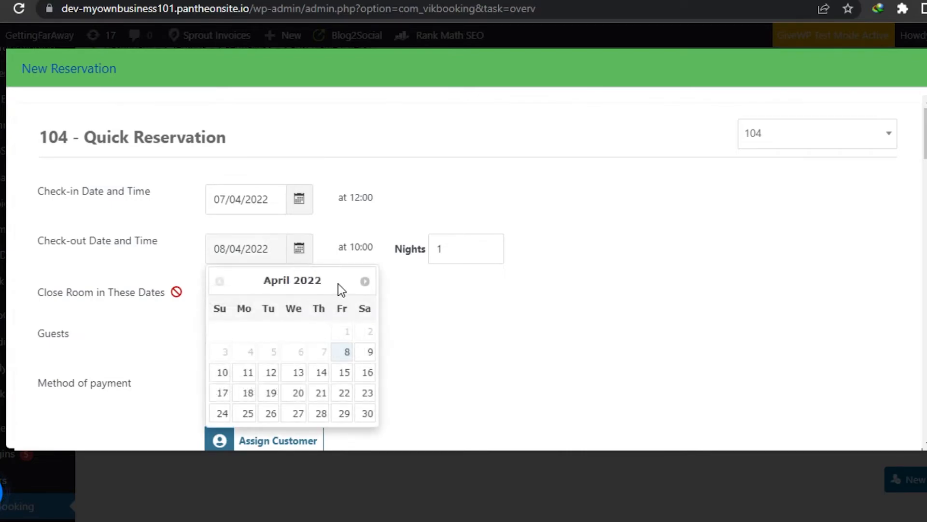
left_click(367, 355)
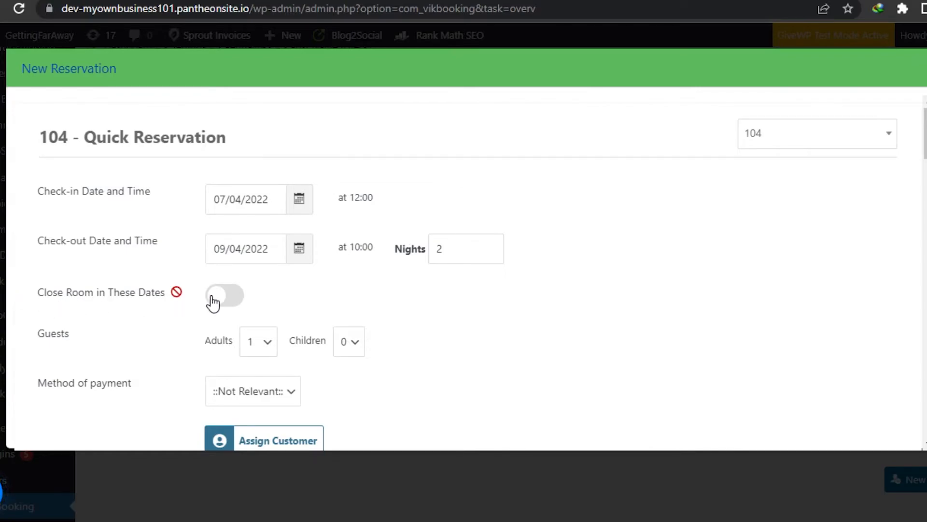
Step: Choose the number of adults for the reservation and leave the method of payment as Not Relevant
left_click(266, 348)
left_click(246, 385)
scroll(287, 155, "down", 5)
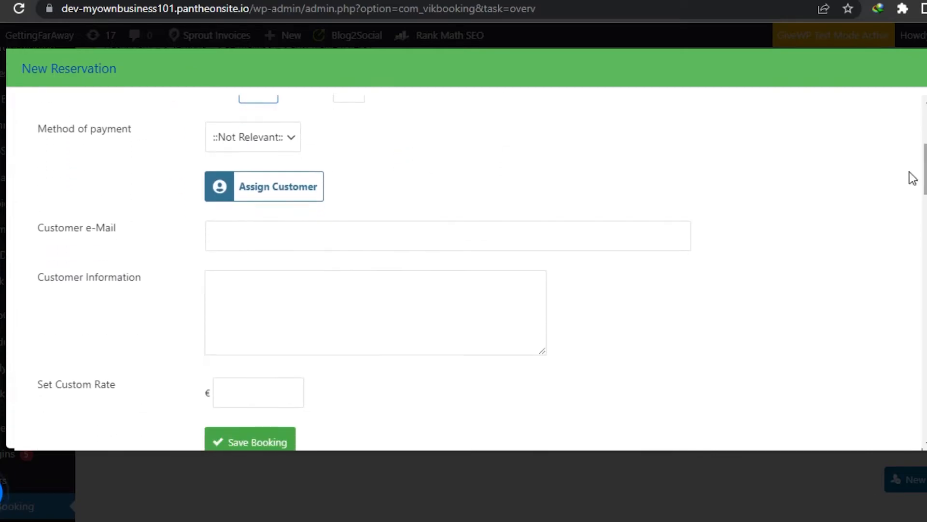
left_click(287, 155)
left_click(243, 196)
Step: Assign a customer to the reservation by entering the customer's first and last name and applying the details
left_click(241, 194)
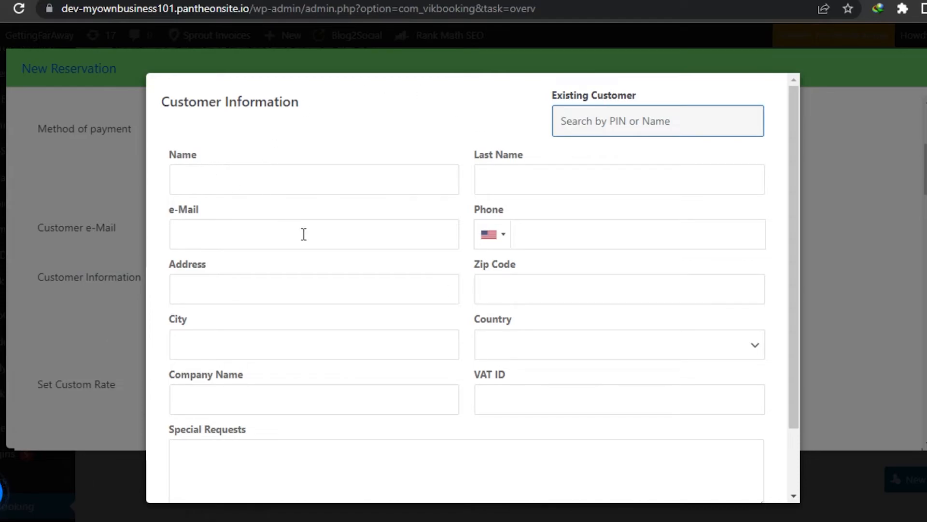
left_click(251, 180)
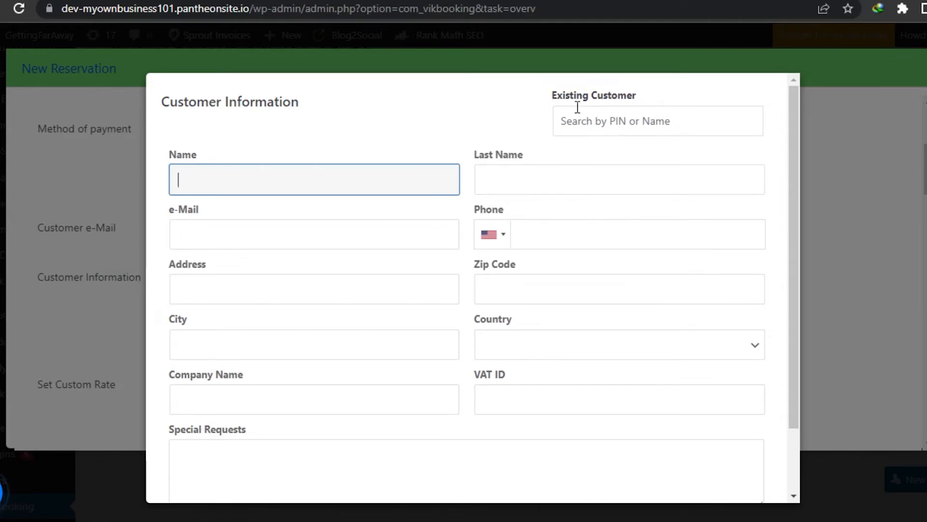
left_click(299, 186)
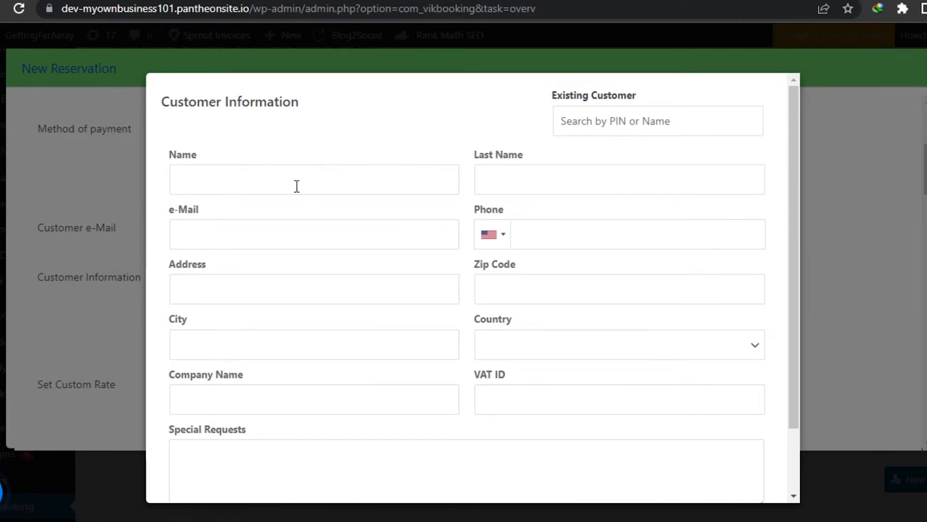
left_click(293, 186)
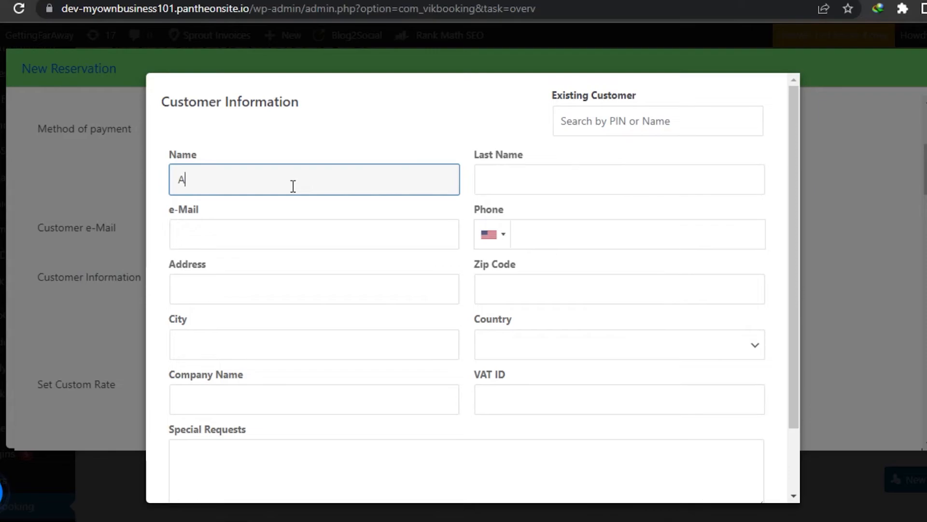
key("Tab")
type("Smith")
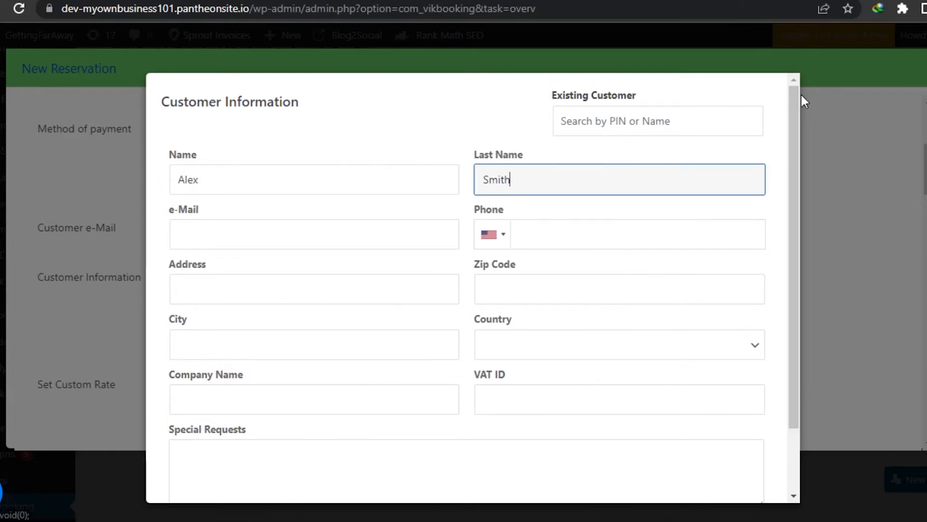
left_click_drag(793, 113, 789, 228)
left_click(252, 464)
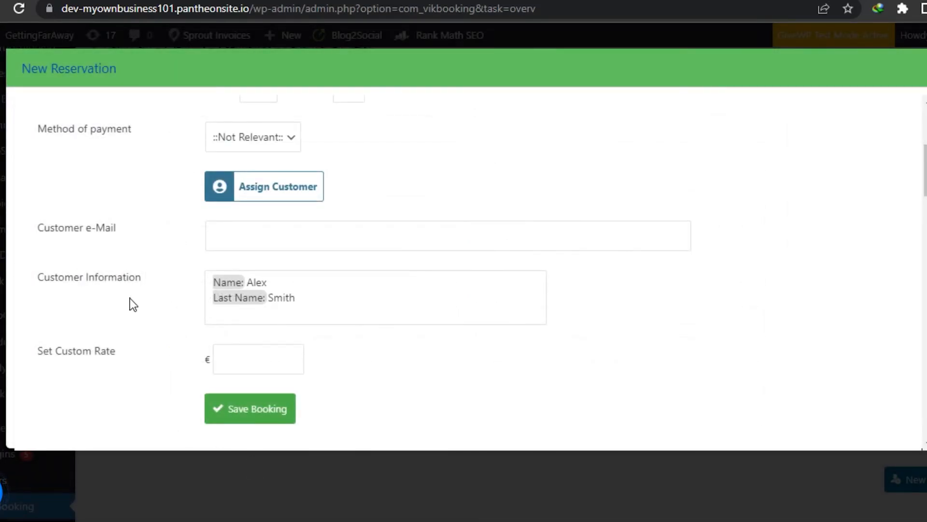
Step: Set a custom rate of €30 for the reservation, leave the Tax Rate option selected, and save the booking
left_click(225, 297)
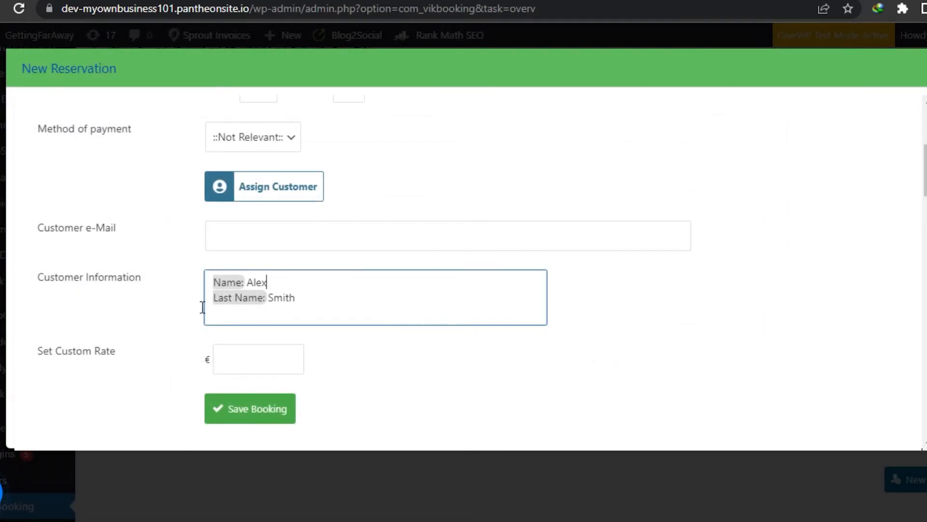
left_click(243, 356)
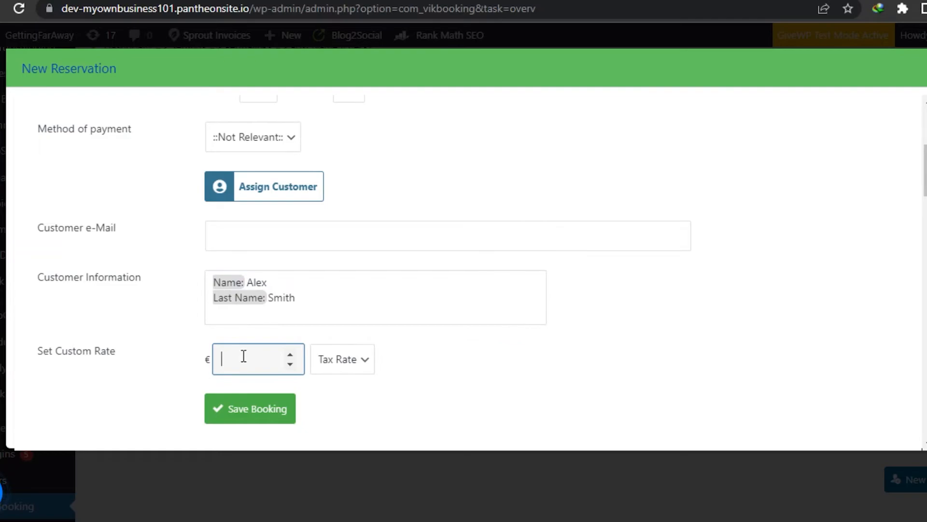
type("30")
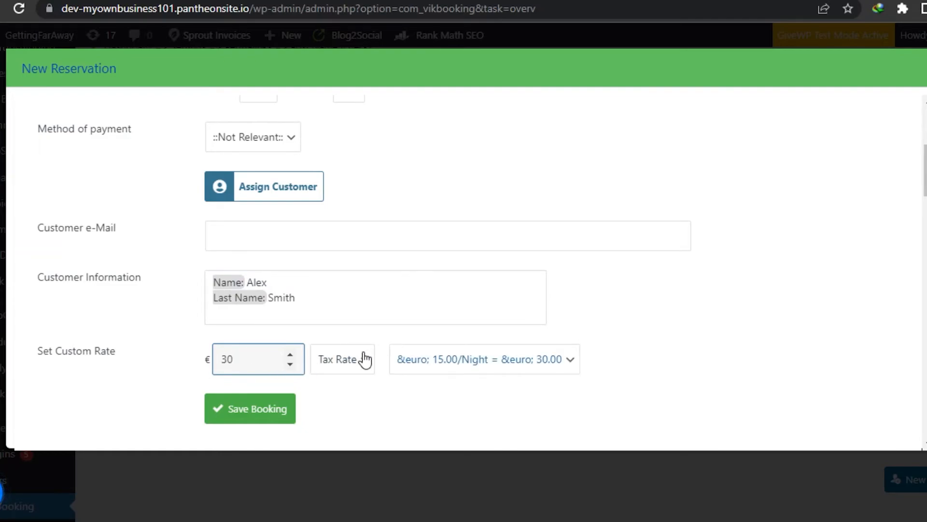
left_click(336, 371)
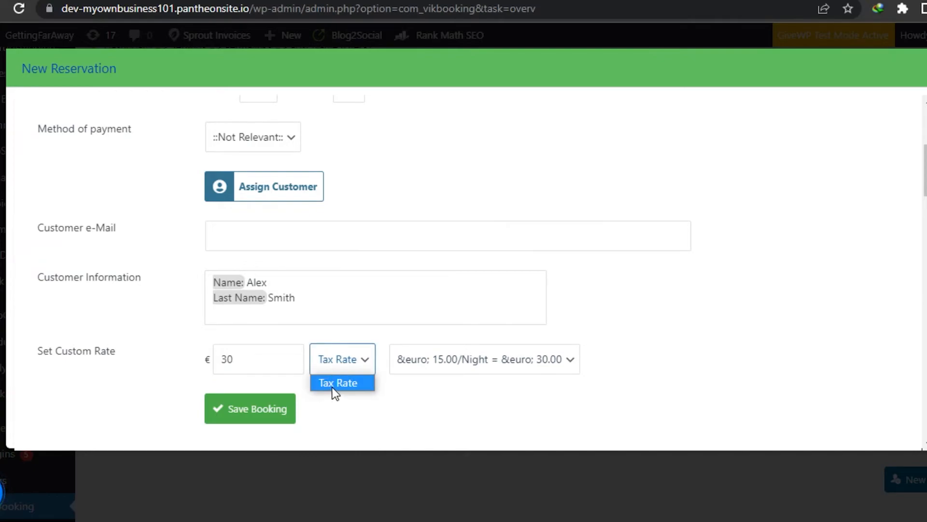
left_click(338, 381)
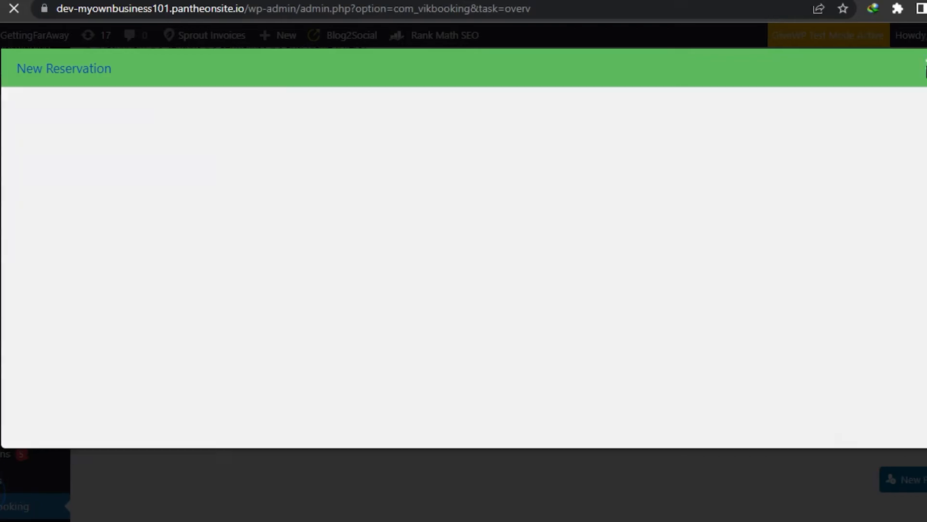
Step: Check how the new booking for room 104 appears in the April 2022 availability calendar
scroll(476, 289, "down", 3)
scroll(476, 290, "up", 4)
scroll(476, 289, "down", 3)
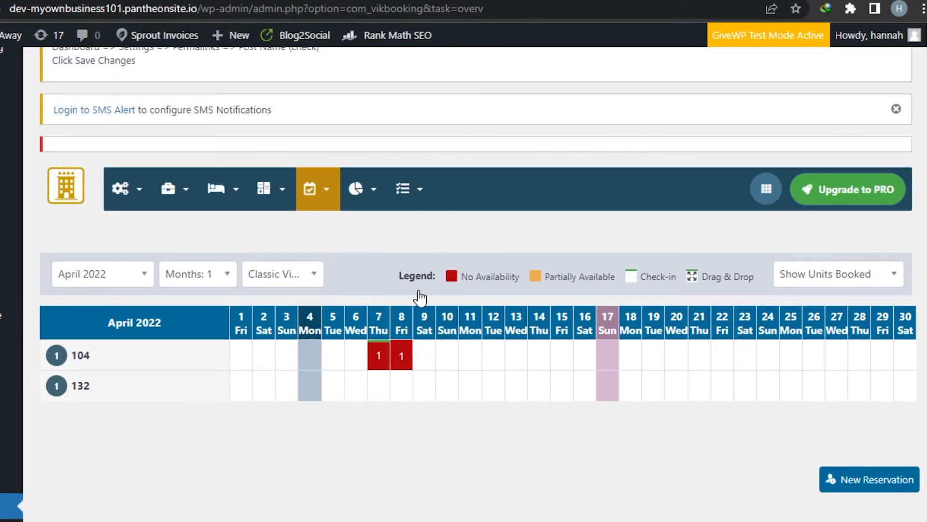
scroll(352, 377, "up", 1)
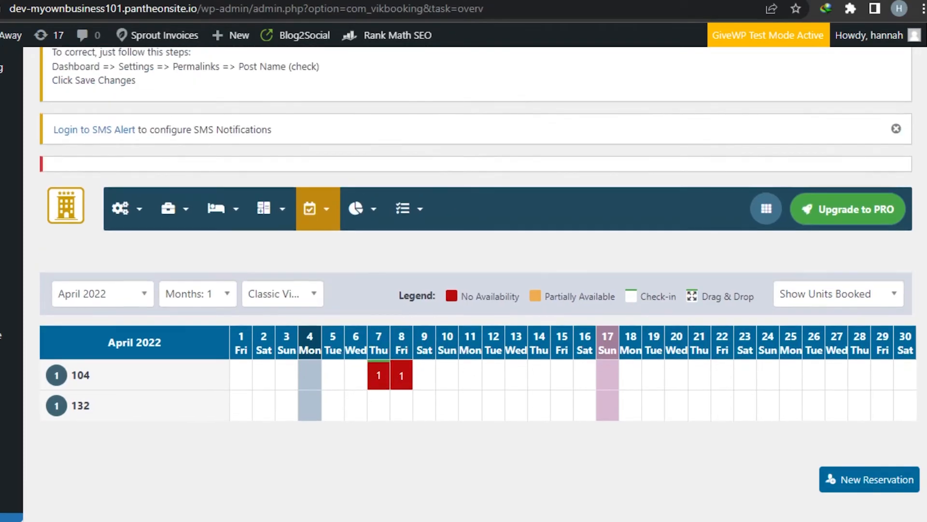
scroll(351, 378, "down", 2)
scroll(352, 378, "up", 2)
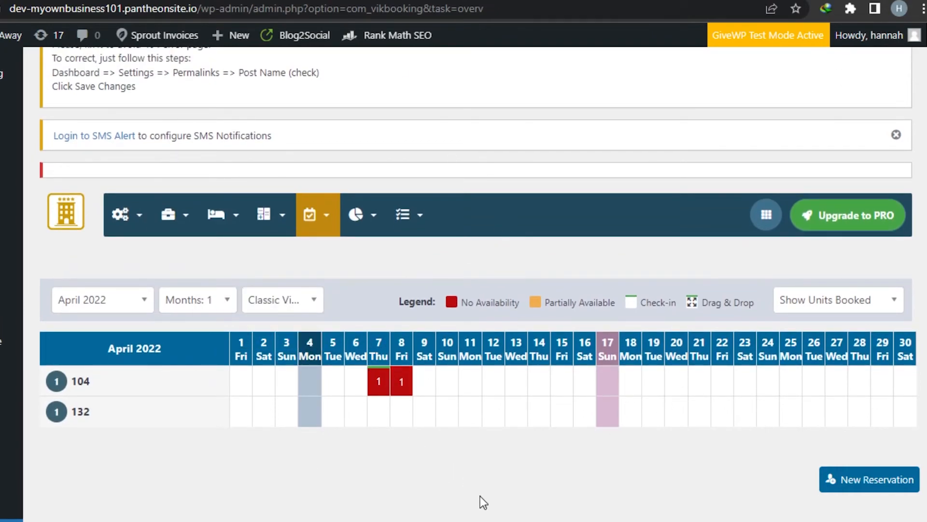
Step: Look over the customer, invoice and statistics options, the operator and report options, and the room and pricing options
left_click(357, 215)
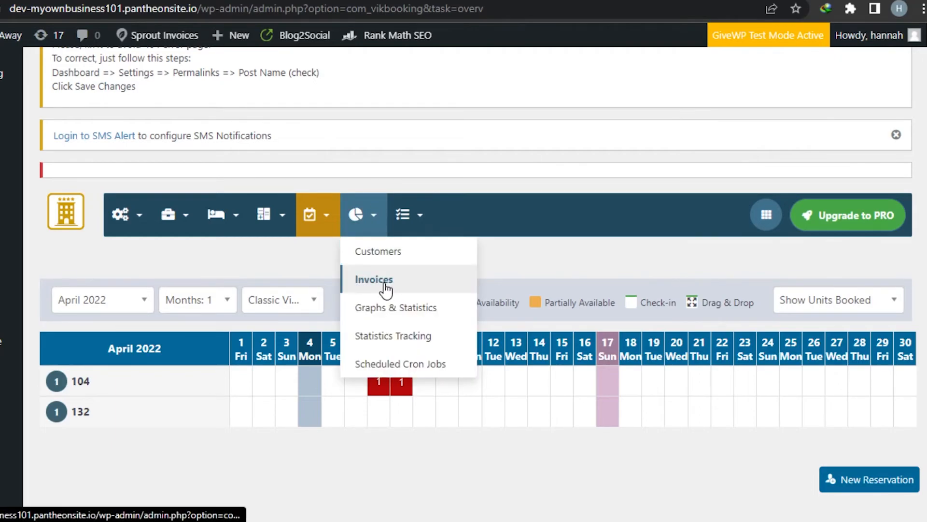
left_click(394, 258)
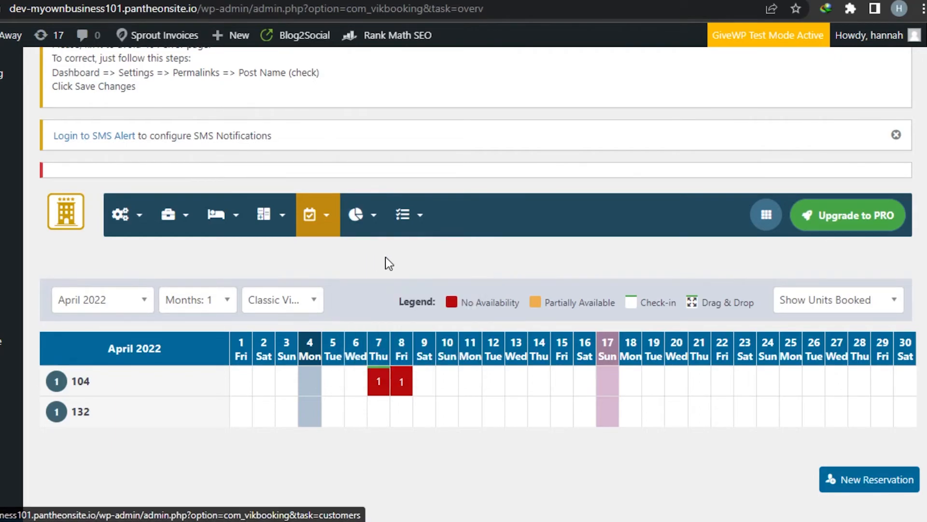
left_click(361, 222)
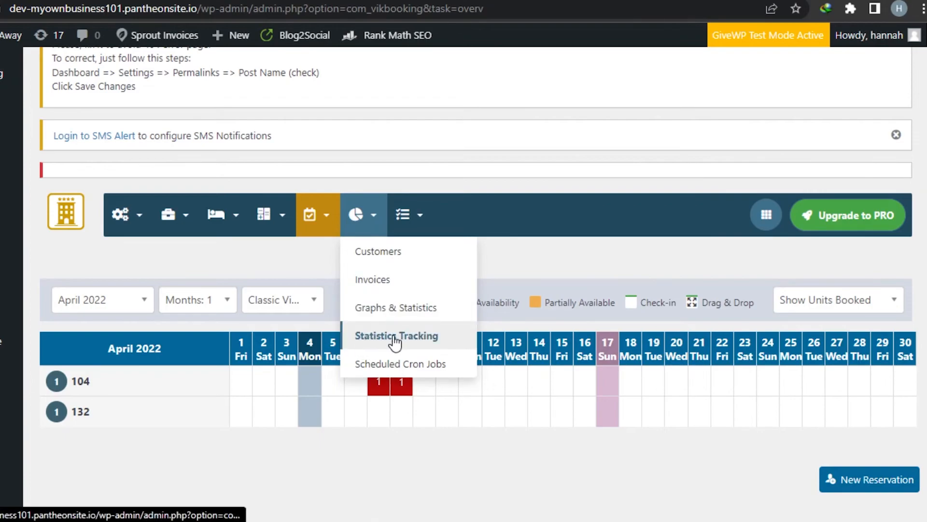
left_click(416, 217)
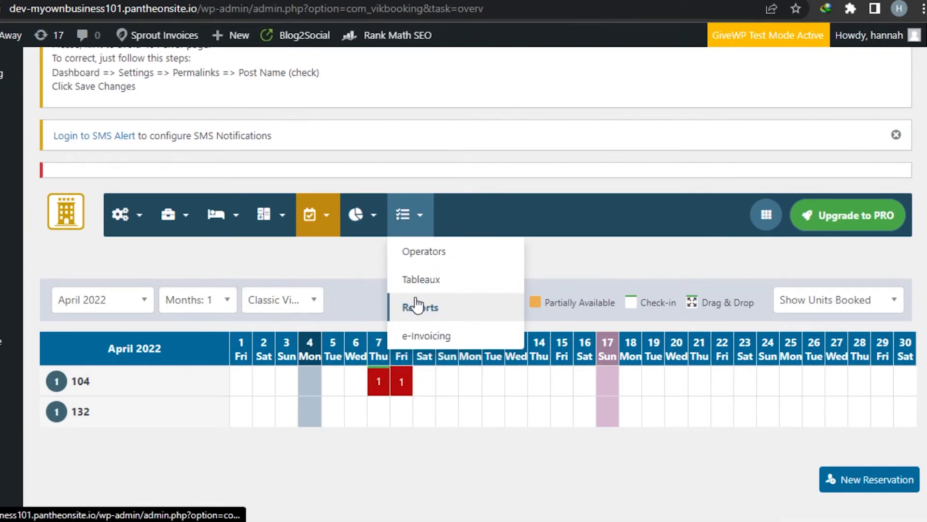
mouse_move(233, 211)
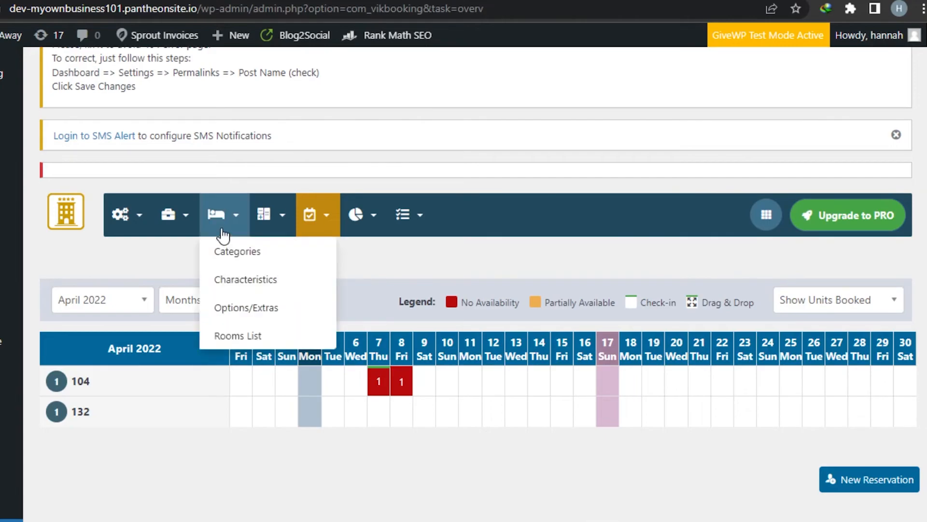
mouse_move(166, 215)
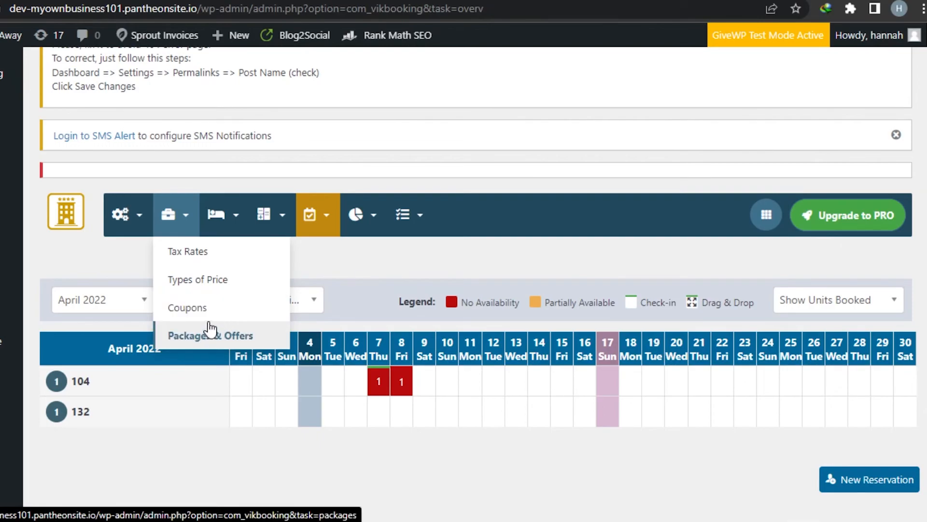
Step: Open the Payment Methods page from the plugin's global settings and look through its content
mouse_move(124, 220)
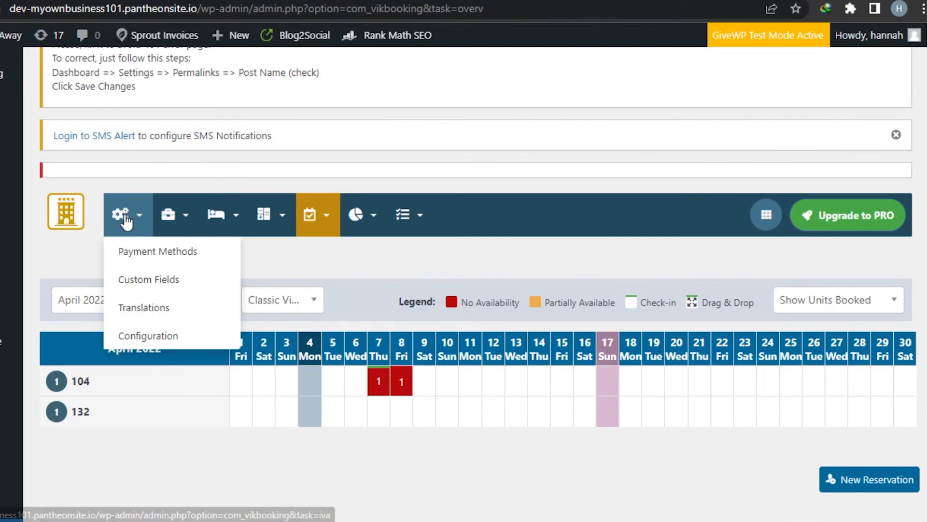
left_click(128, 260)
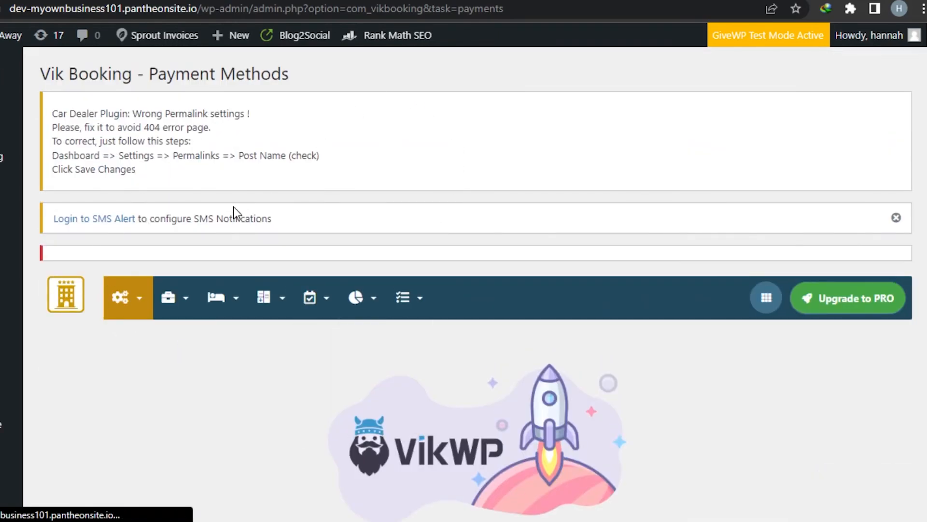
mouse_move(119, 302)
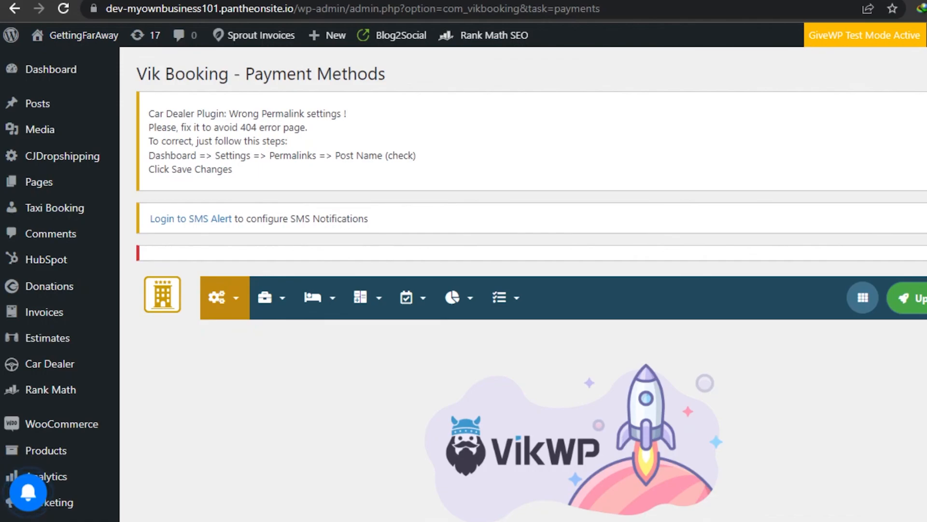
scroll(789, 97, "down", 4)
scroll(389, 63, "up", 4)
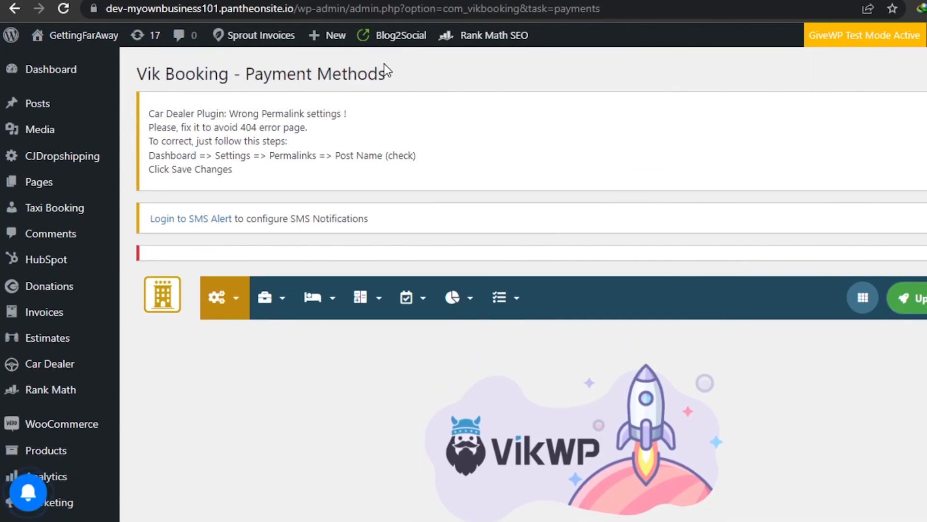